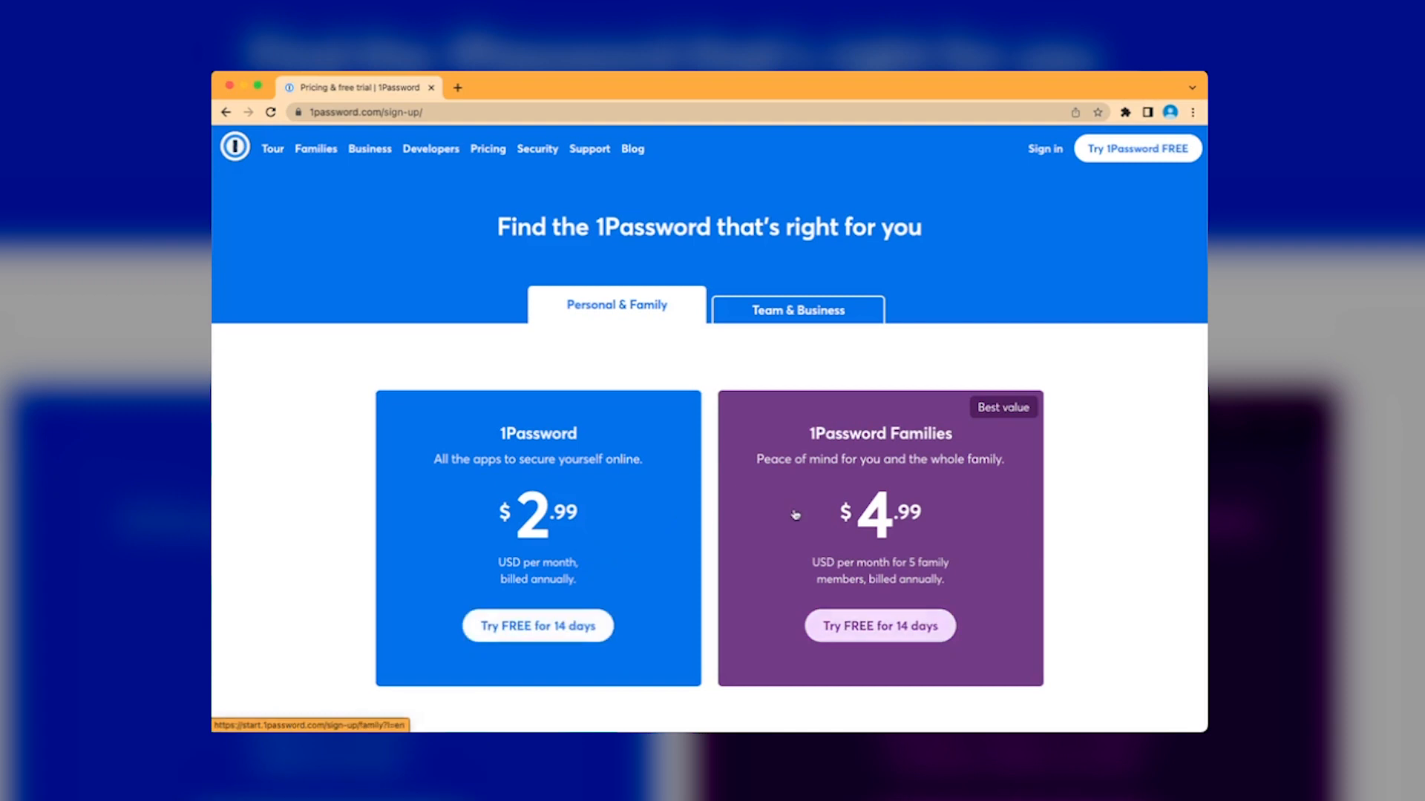
# Step: Compare the Team & Business and Personal & Family plans, then start the individual plan's 14-day free trial
pyautogui.click(795, 310)
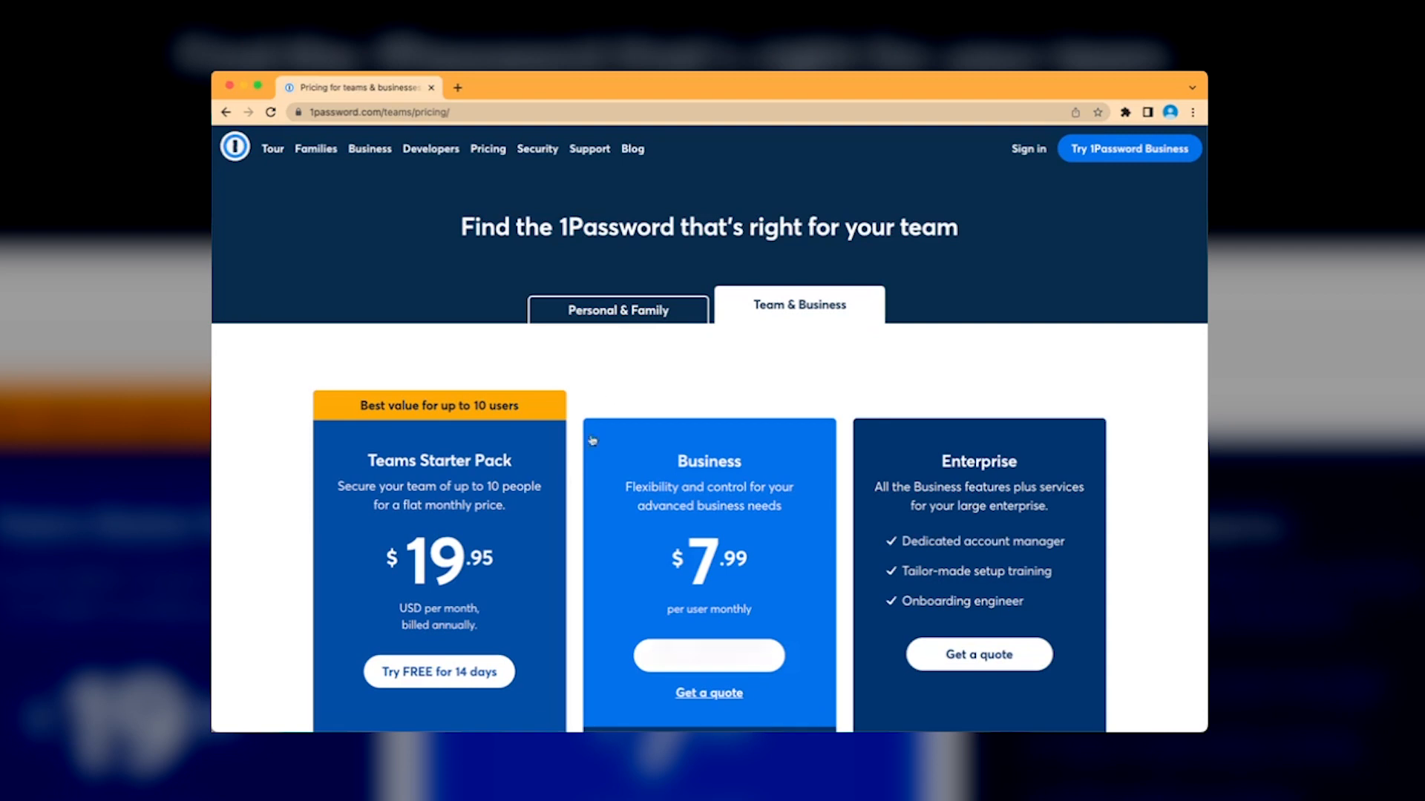
pyautogui.click(630, 312)
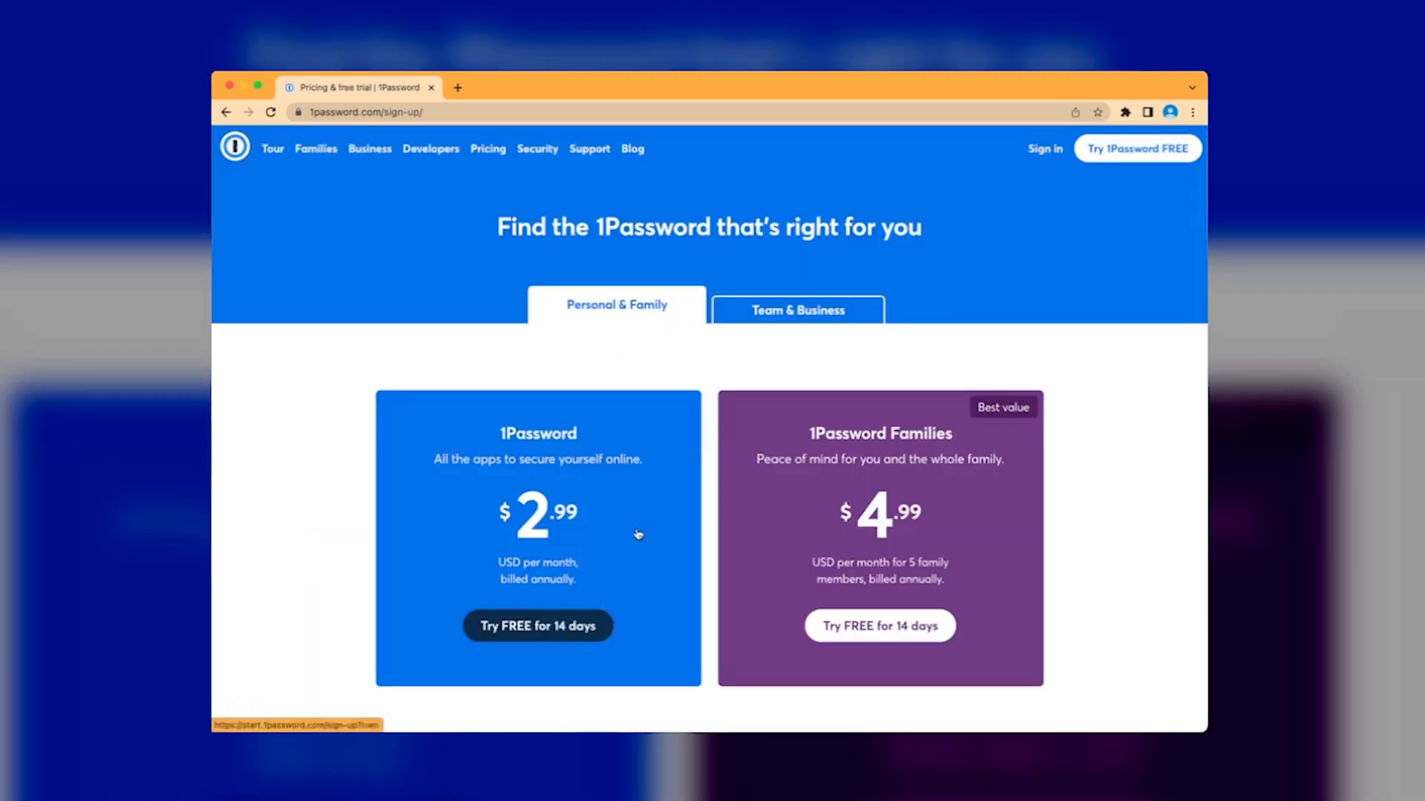
pyautogui.click(584, 627)
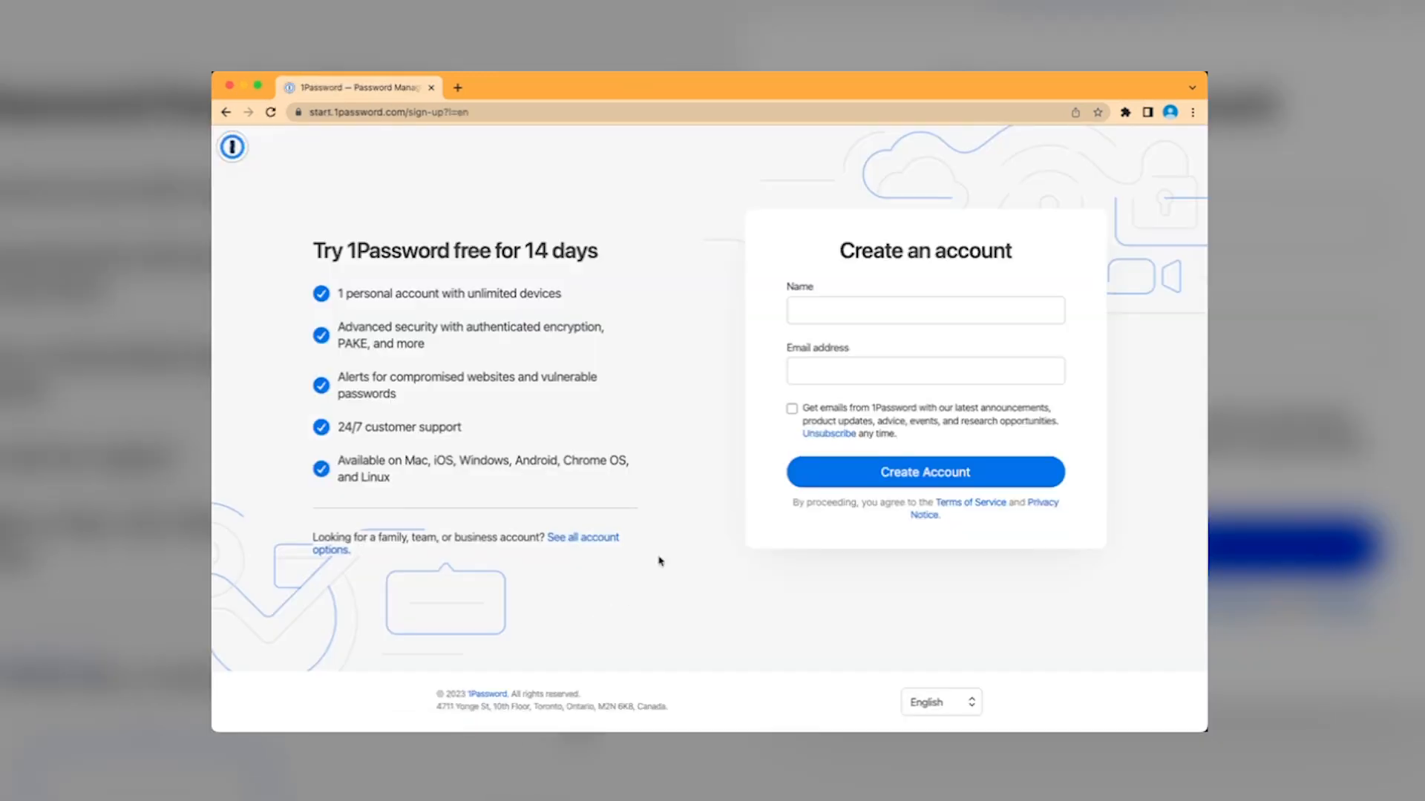
# Step: Fill the name and burner Gmail address from saved suggestions and create the 1Password account
pyautogui.click(808, 316)
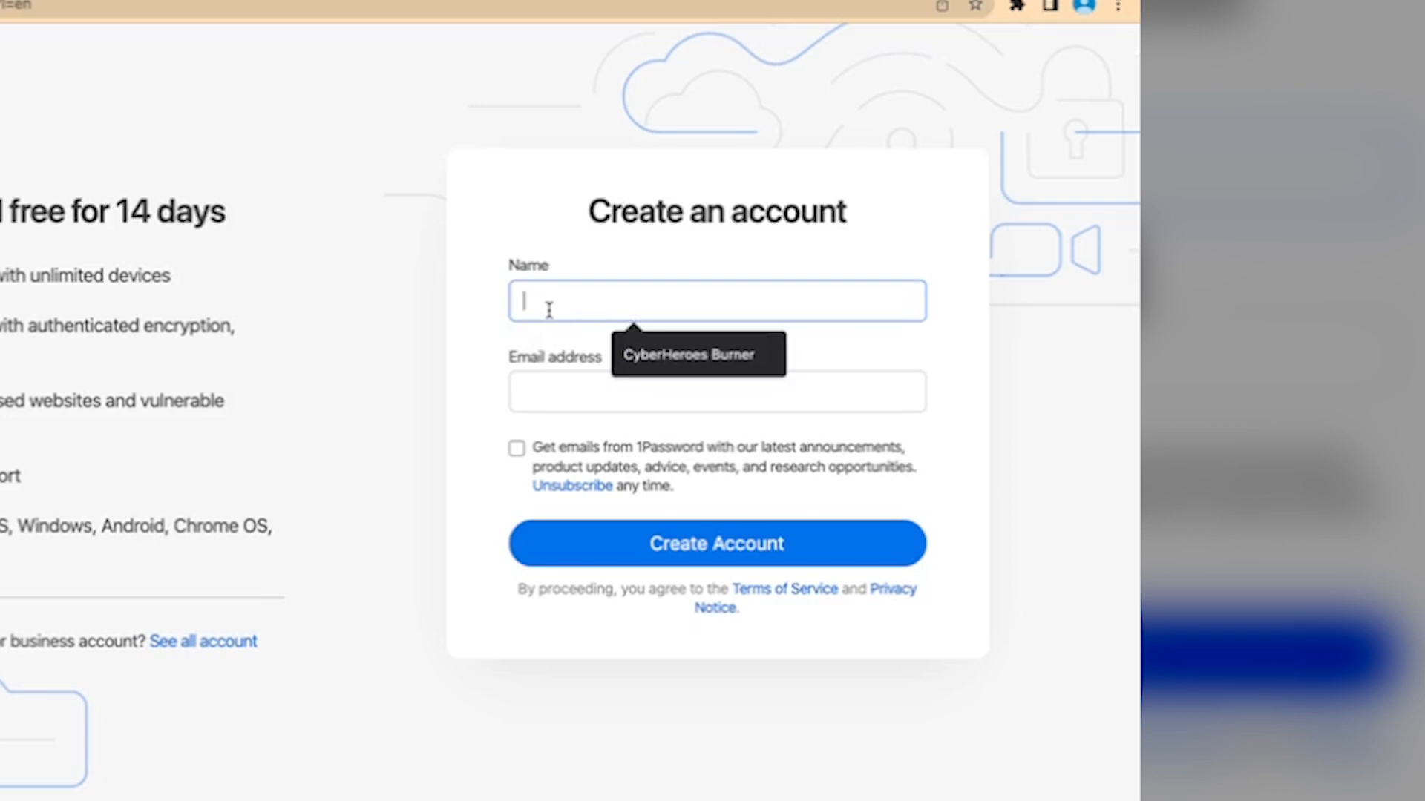
pyautogui.click(643, 356)
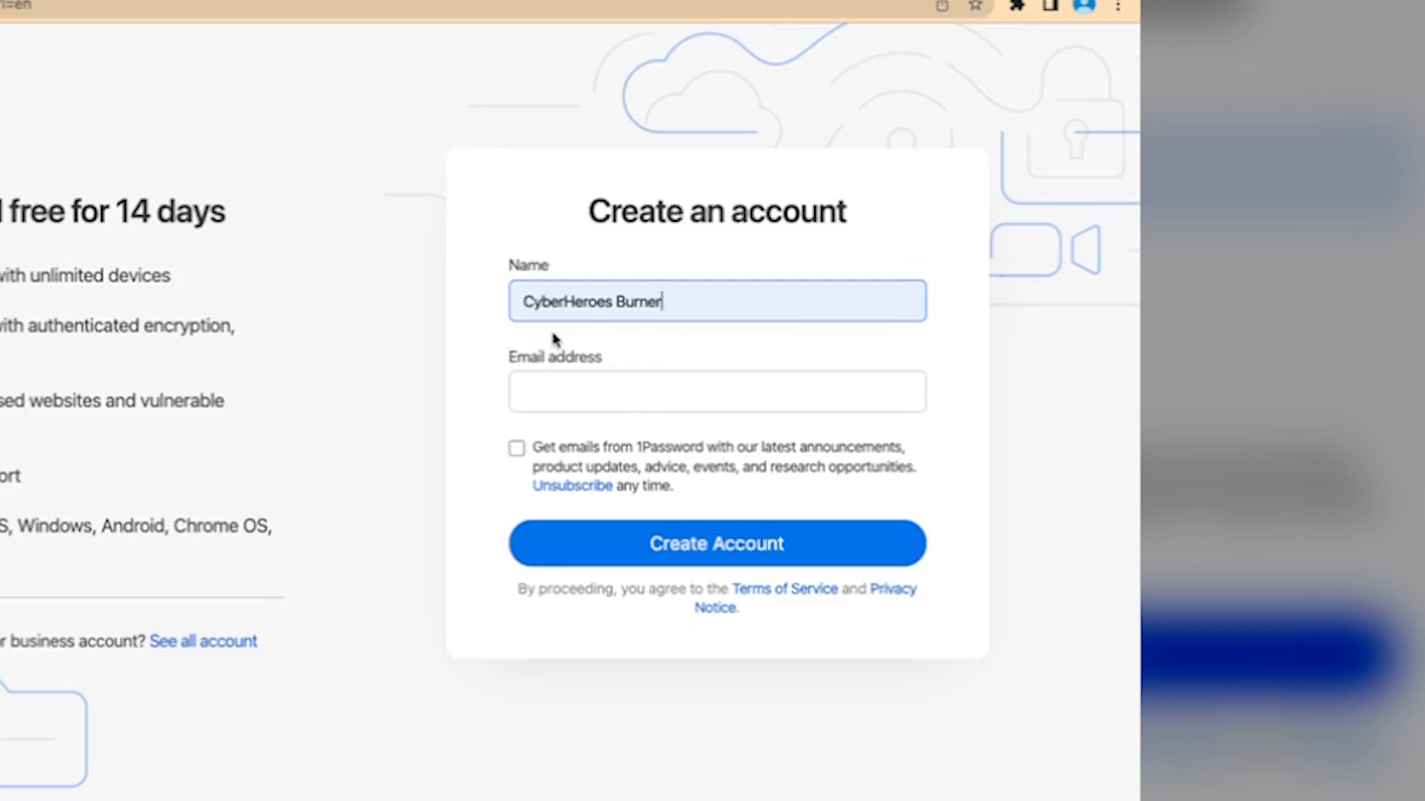
pyautogui.click(548, 393)
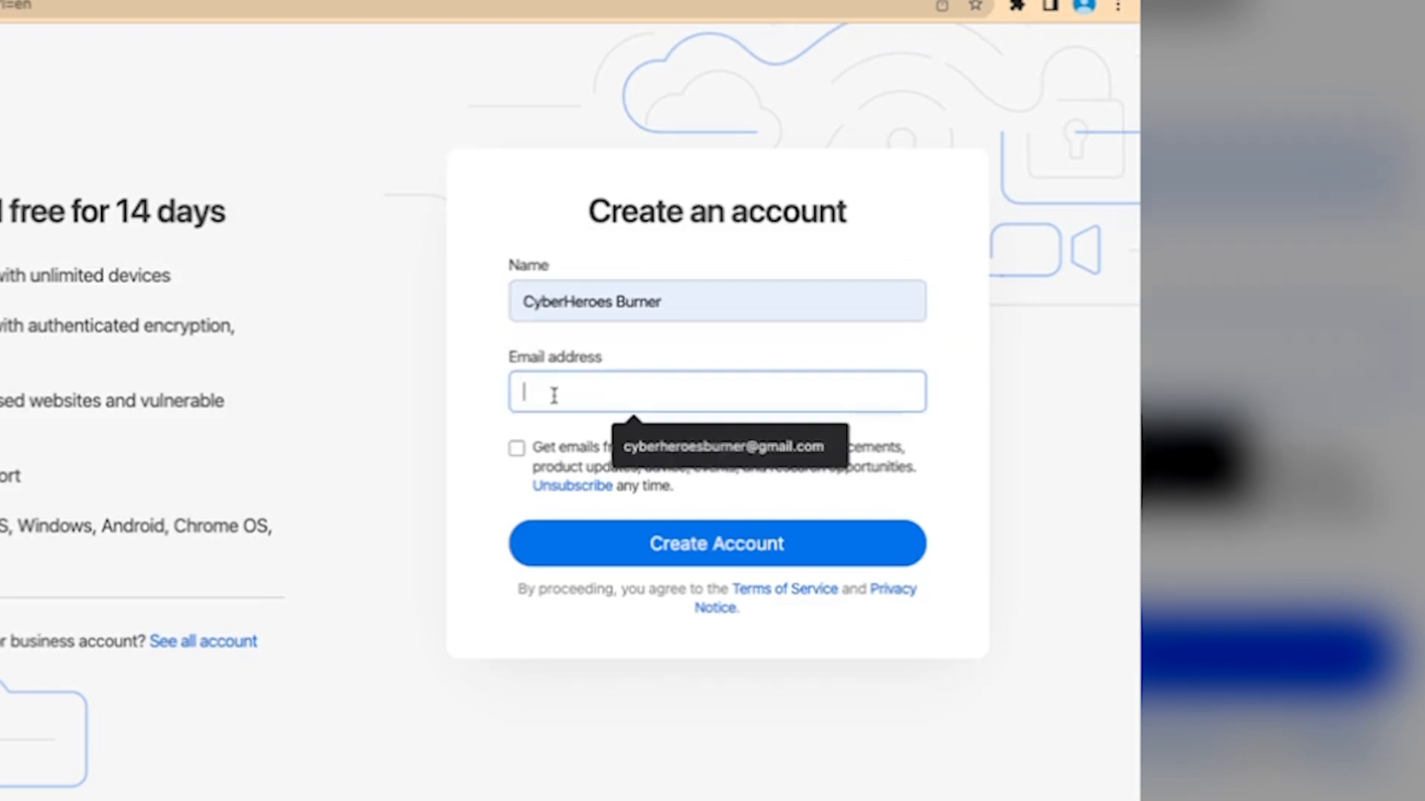
pyautogui.click(670, 450)
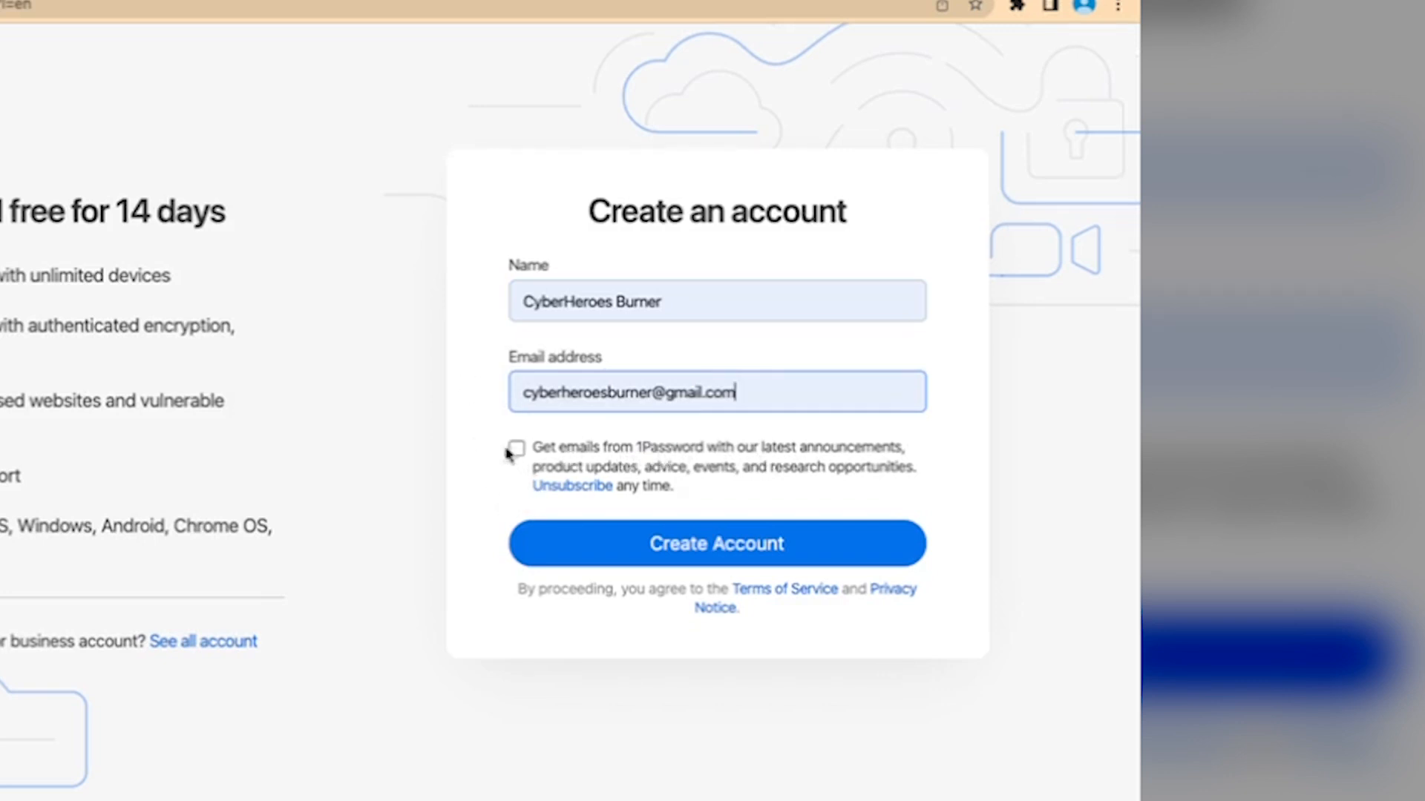
pyautogui.click(706, 547)
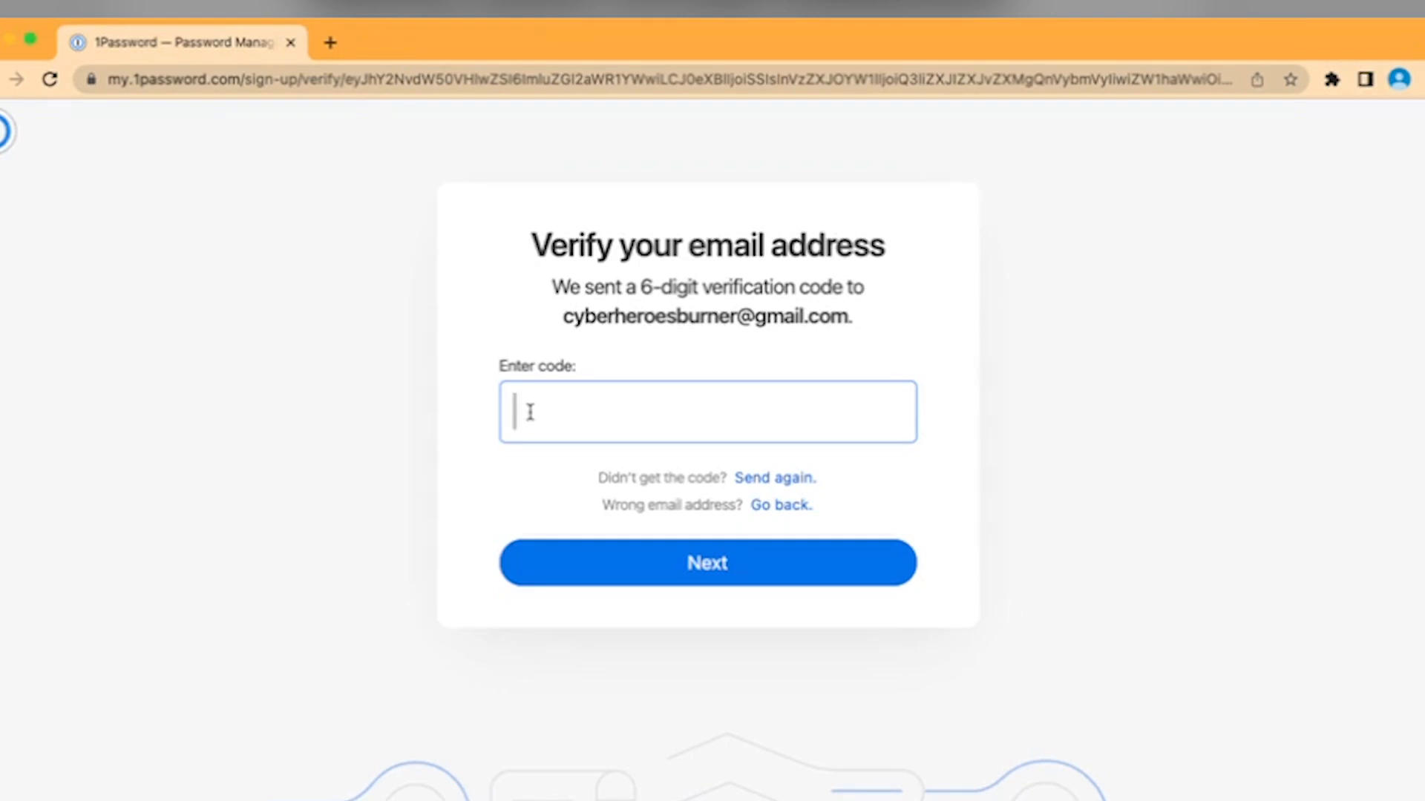
# Step: Paste the 6-digit verification code from the email and submit it
pyautogui.press('super+v')
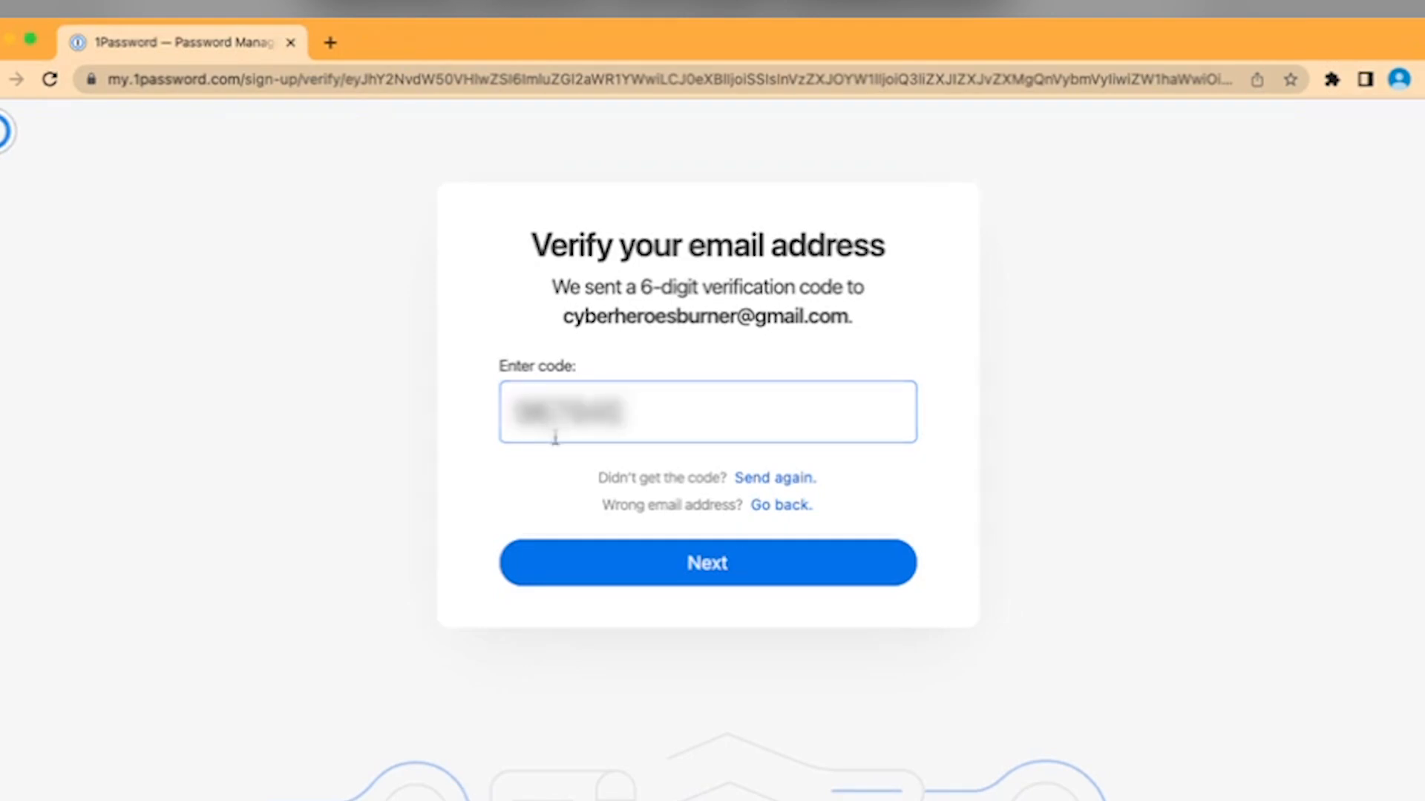
pyautogui.click(753, 566)
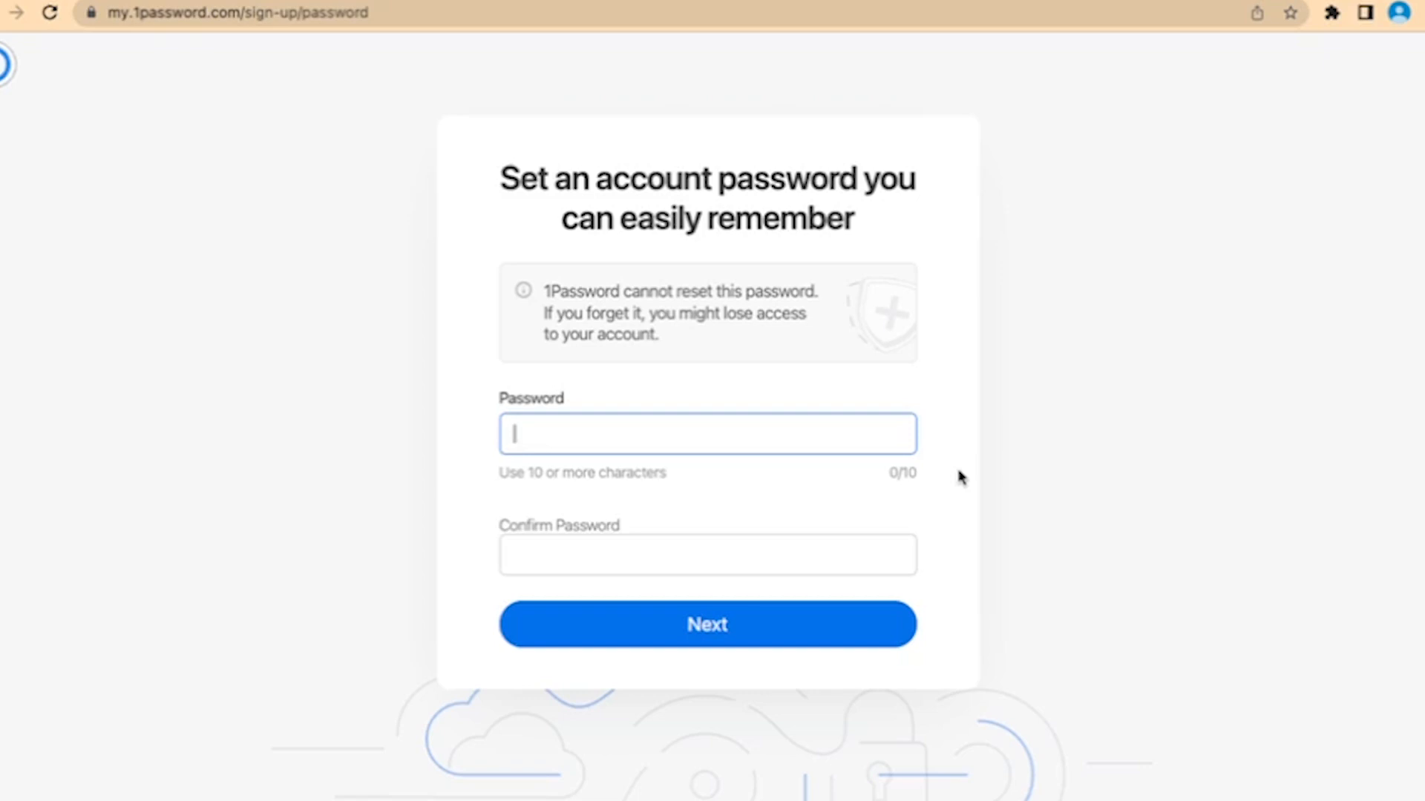
# Step: Enter the new account password in both password fields and submit it
pyautogui.write('•••••••••••••••••')
pyautogui.press('Tab')
pyautogui.write('•••••••••••••••••')
pyautogui.click(683, 627)
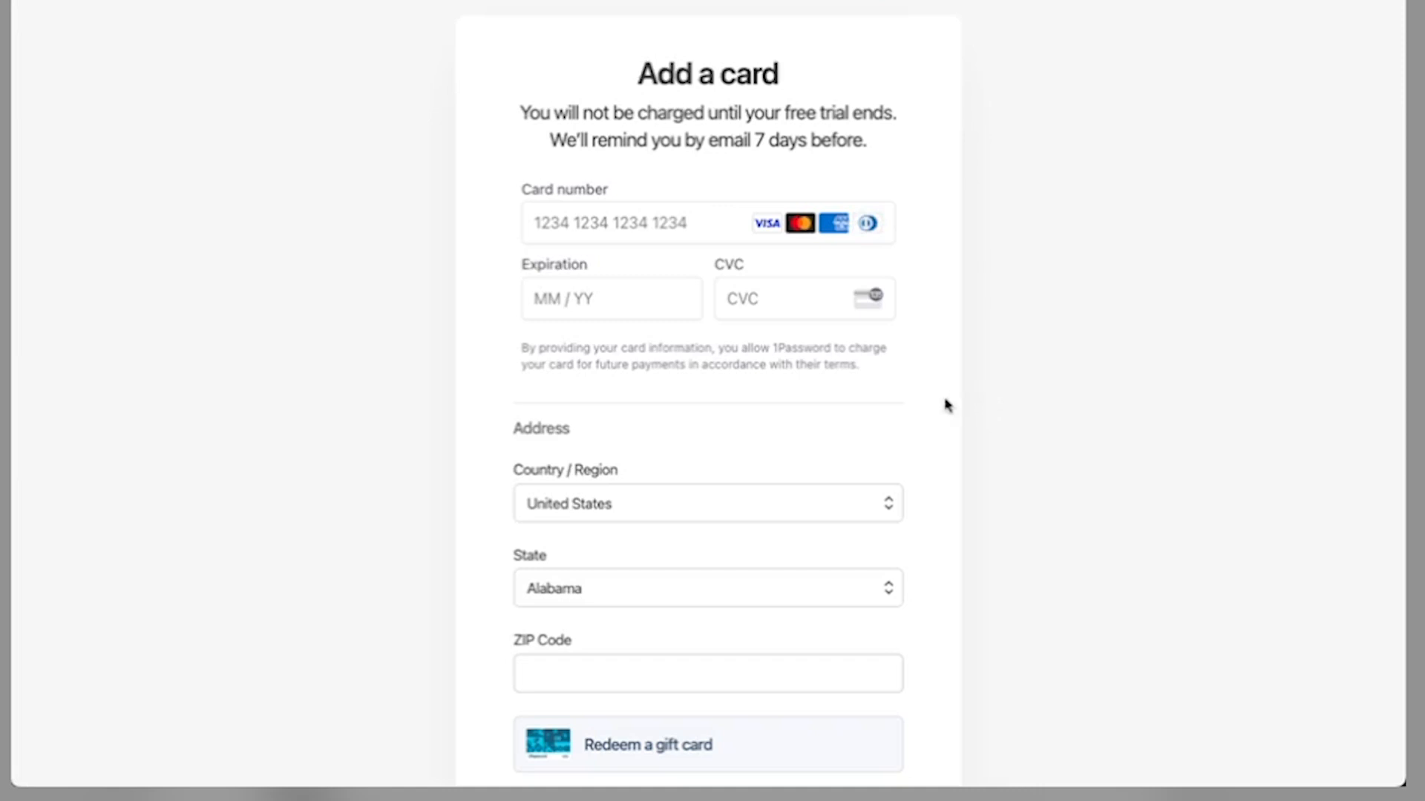
# Step: Enter the Visa card details with Australia as country, decline Google saving, and subscribe
pyautogui.scroll(-2, 948, 405)
pyautogui.click(601, 232)
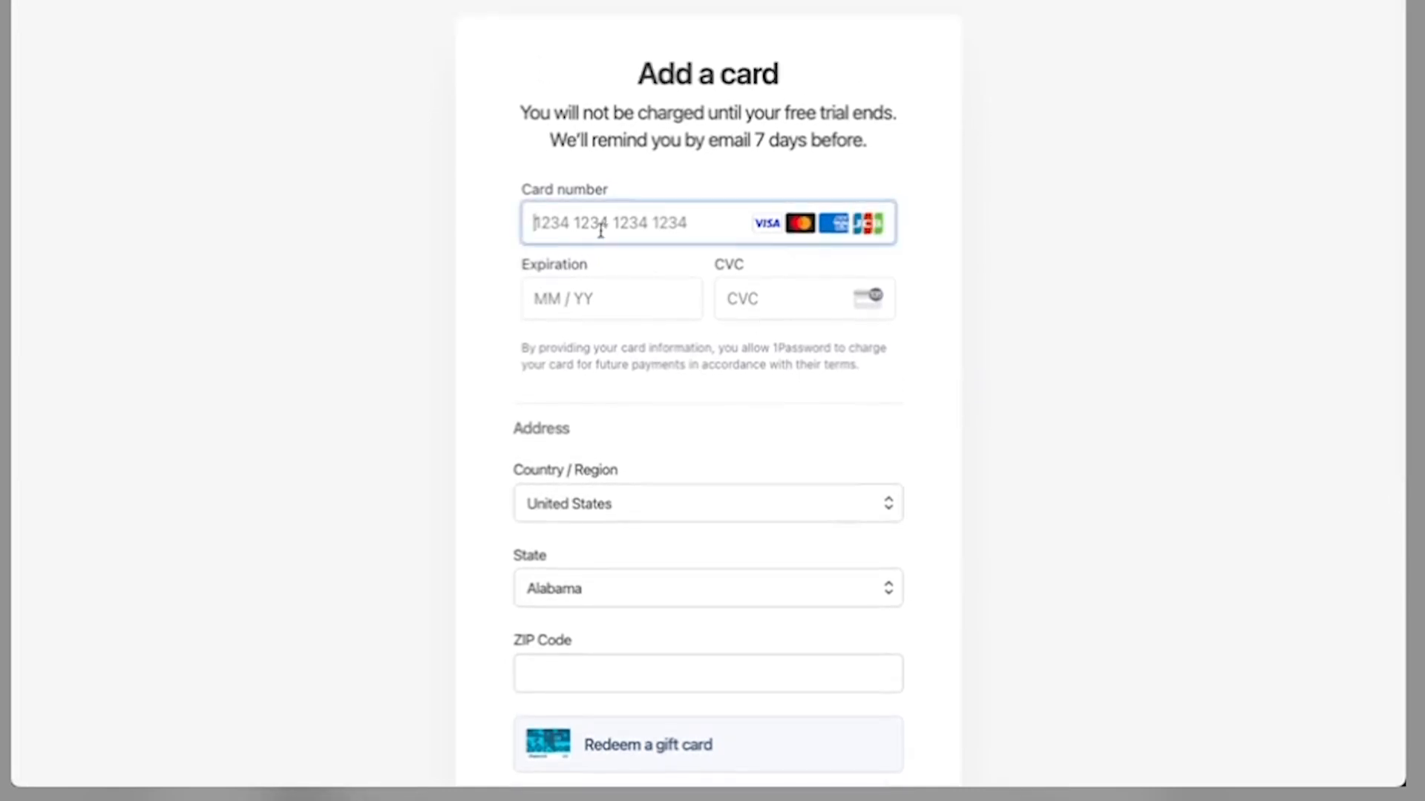
pyautogui.write('••••••••••••••••')
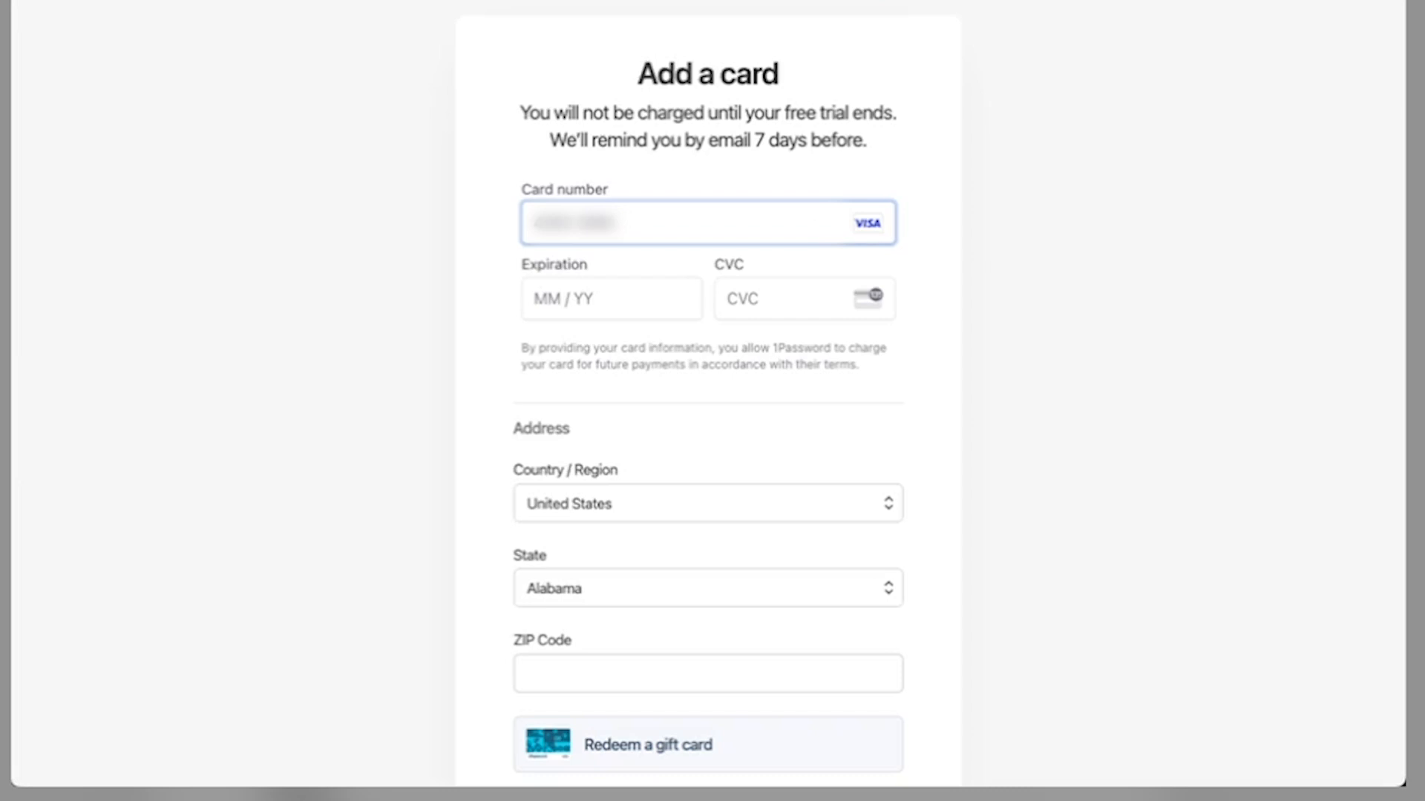
pyautogui.click(657, 508)
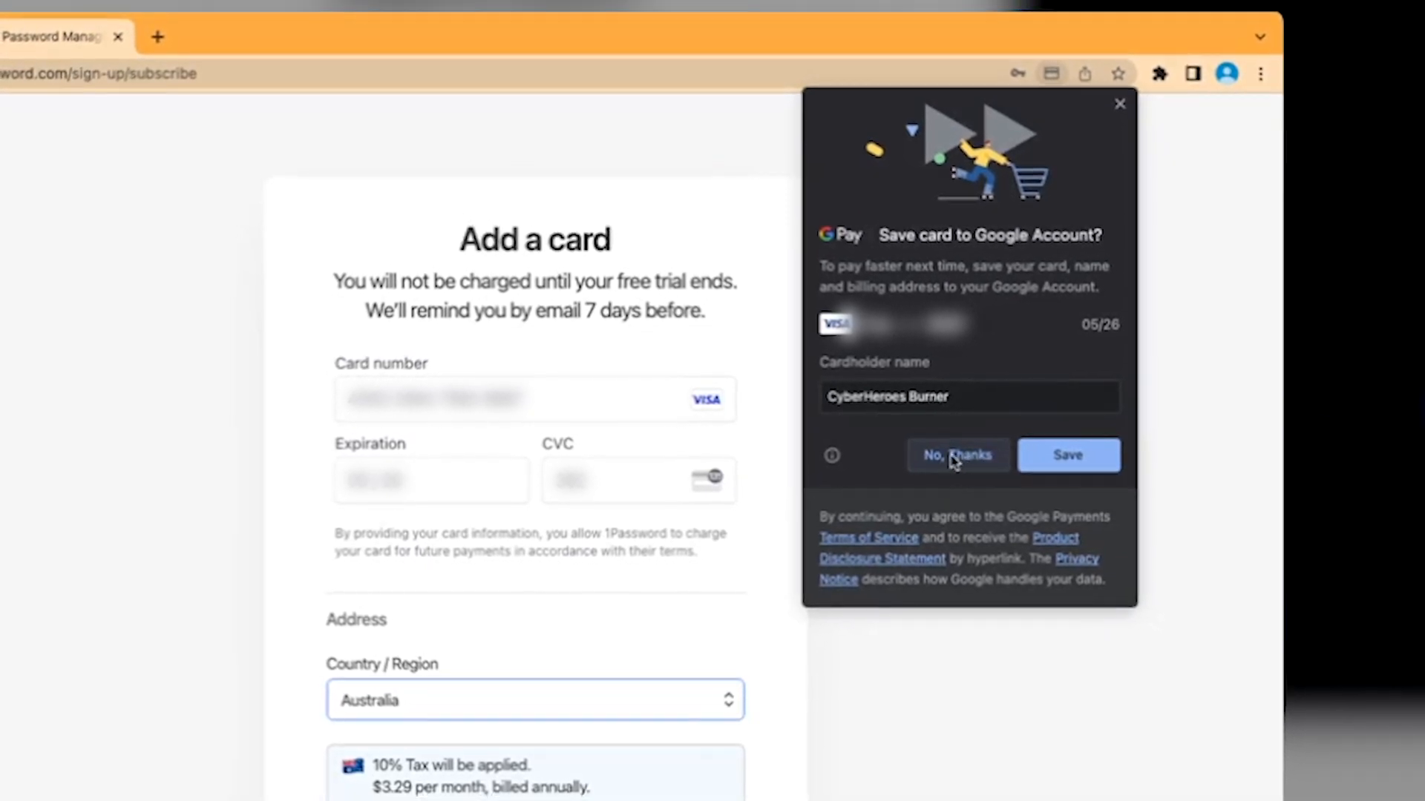
pyautogui.click(955, 455)
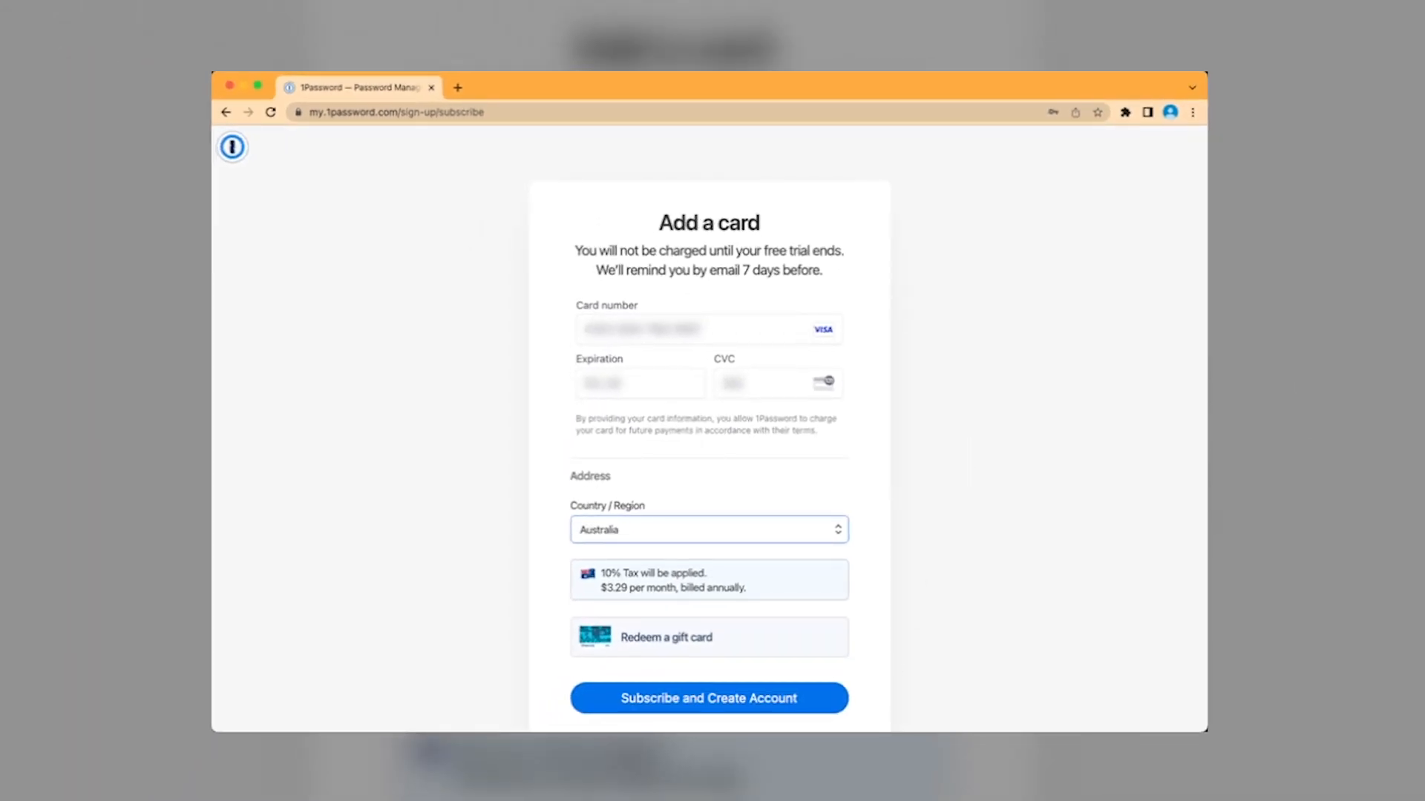
pyautogui.click(819, 699)
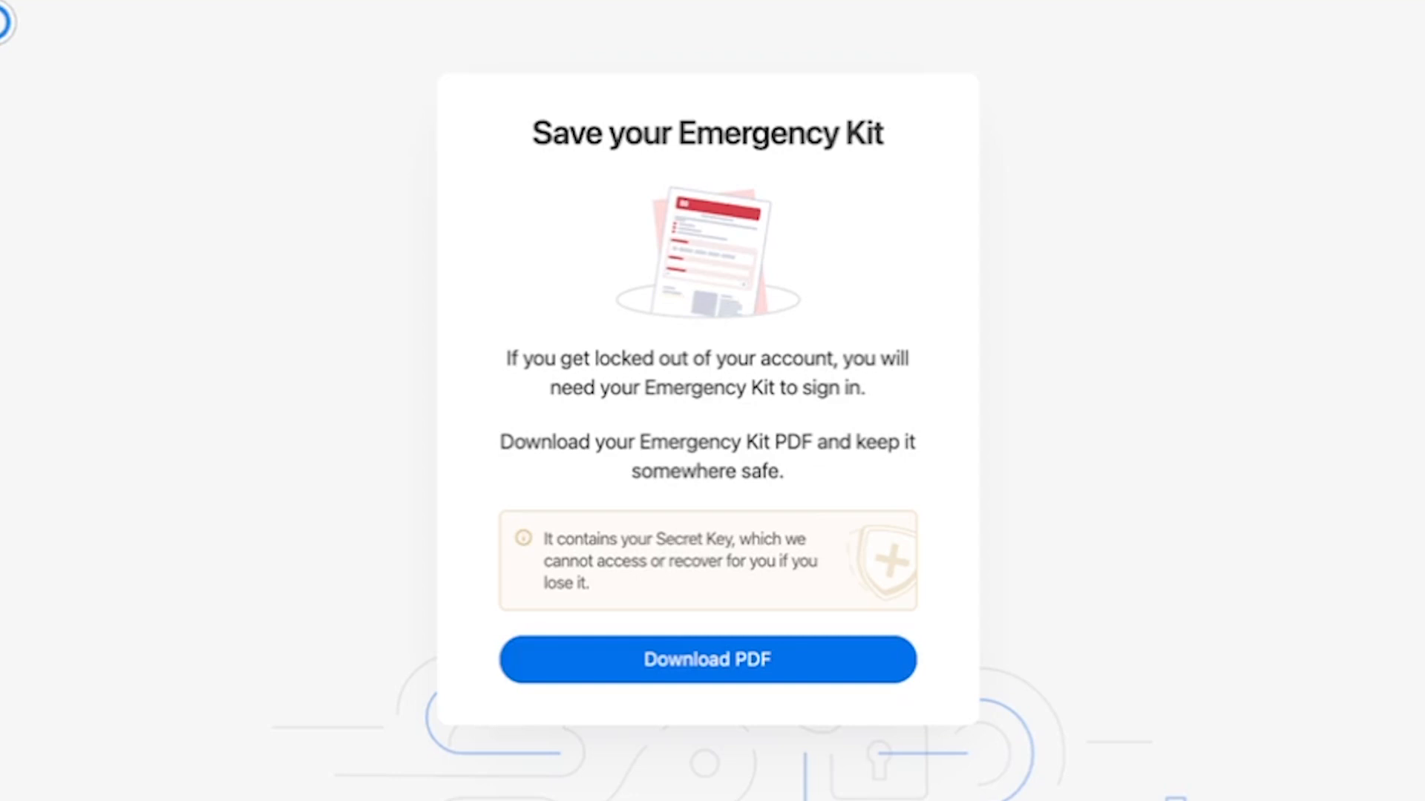
# Step: Download the Emergency Kit PDF and page through the Let's get started tips
pyautogui.click(797, 668)
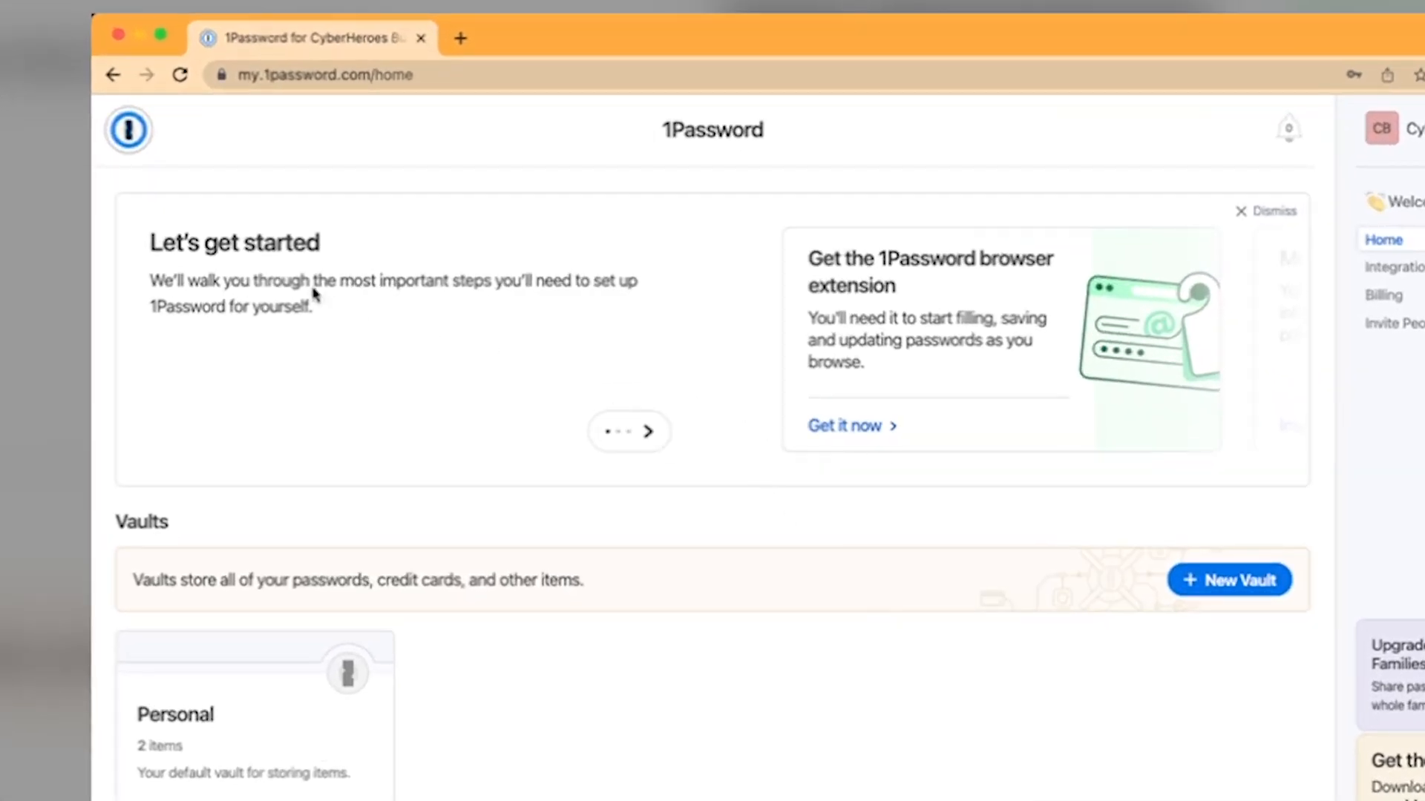
pyautogui.click(647, 432)
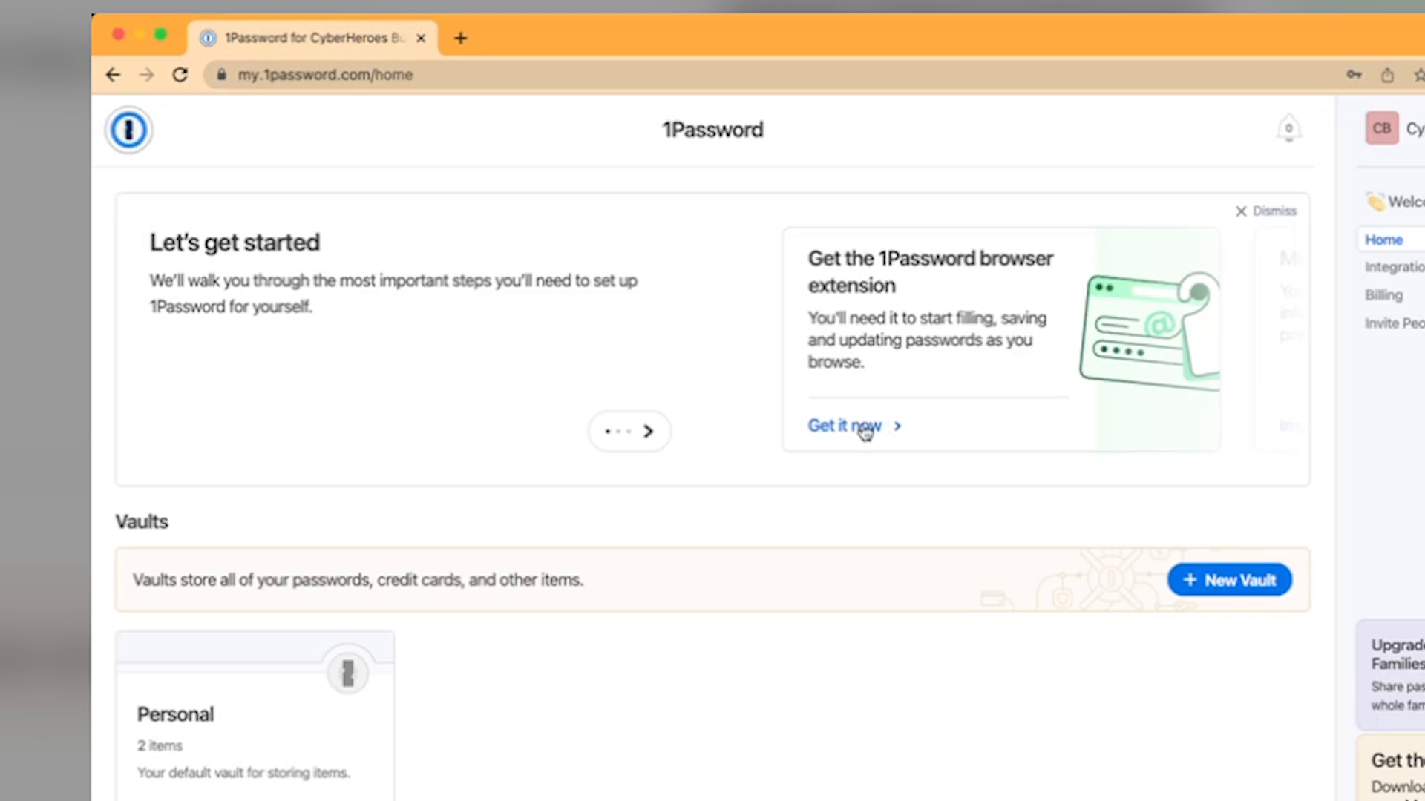
# Step: Add the 1Password – Password Manager extension to Chrome and confirm its permissions
pyautogui.click(864, 430)
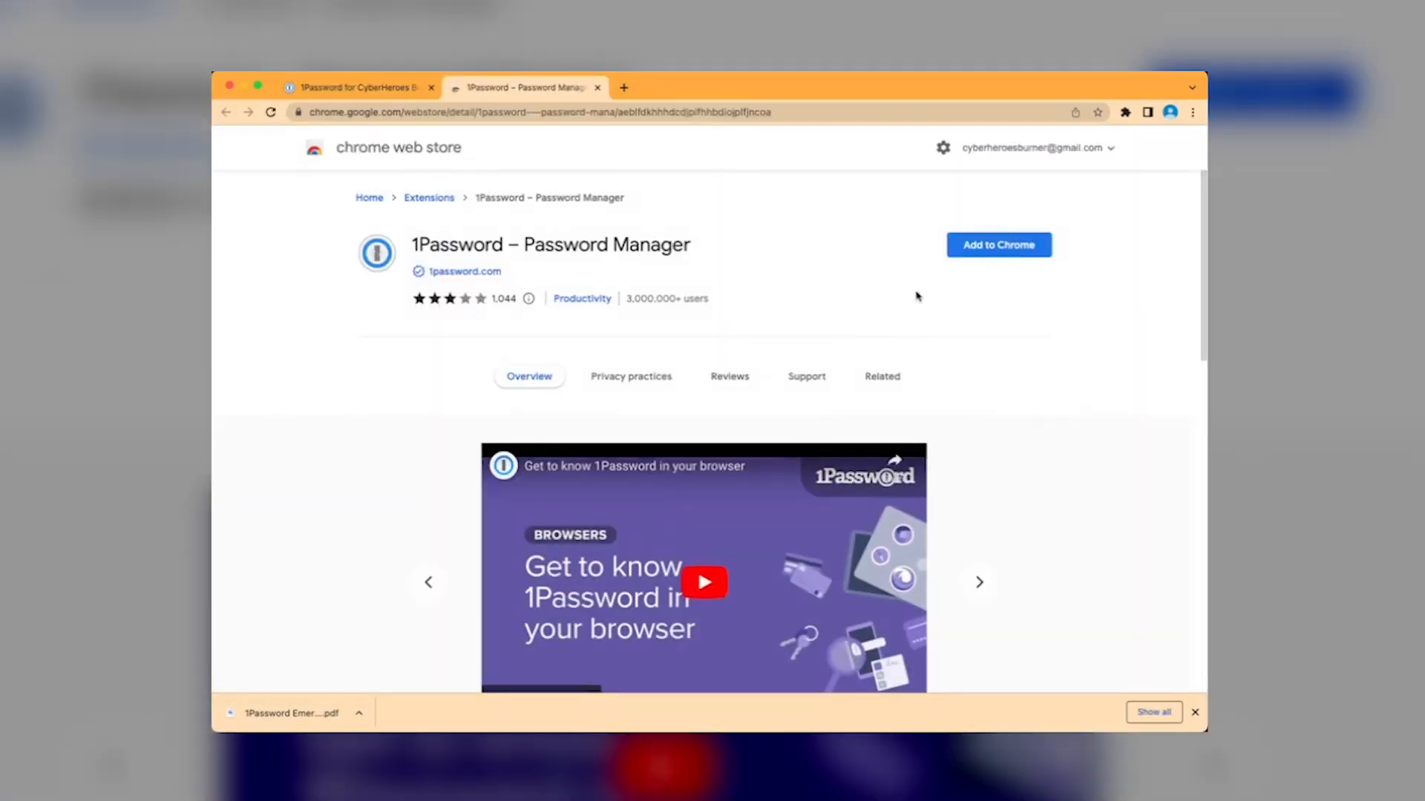
pyautogui.click(997, 247)
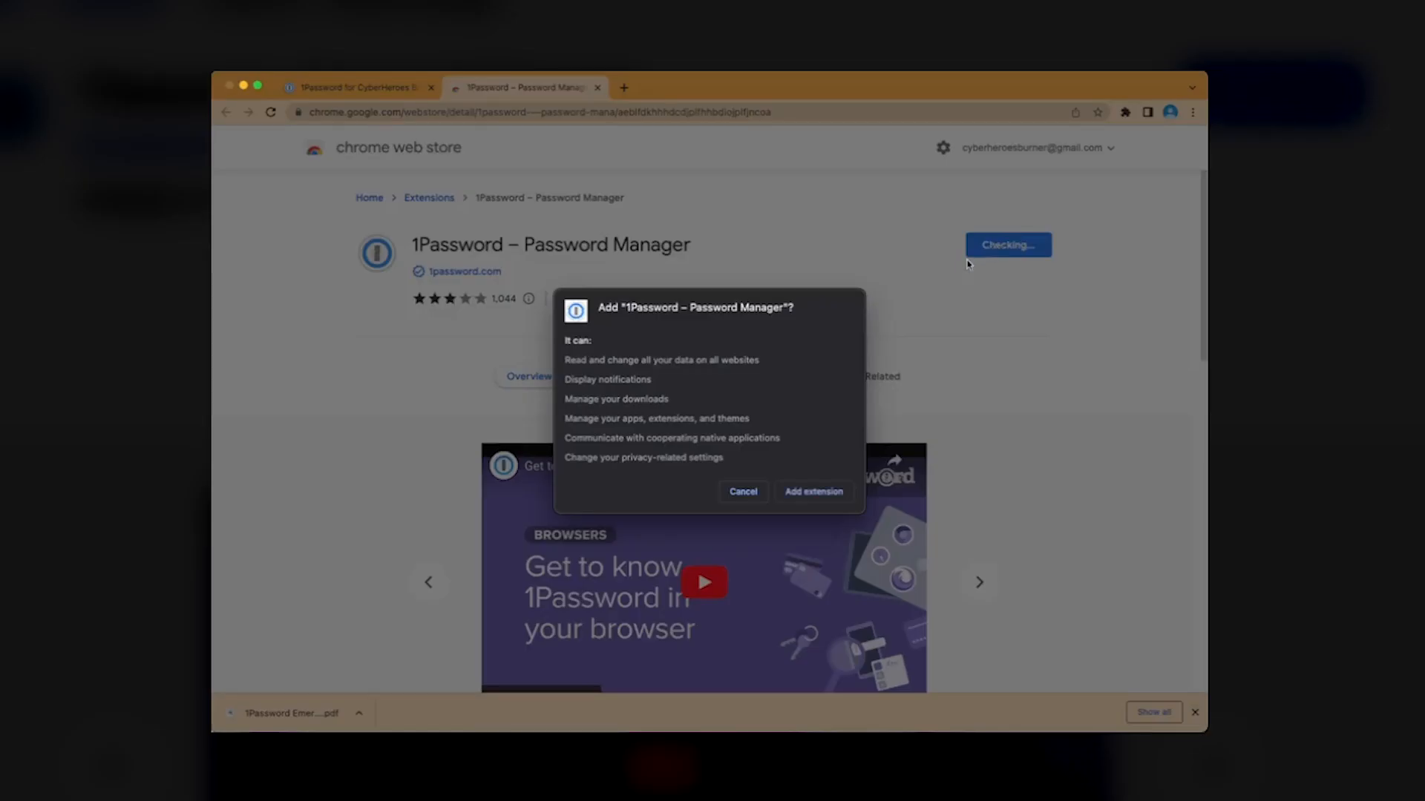
pyautogui.click(804, 500)
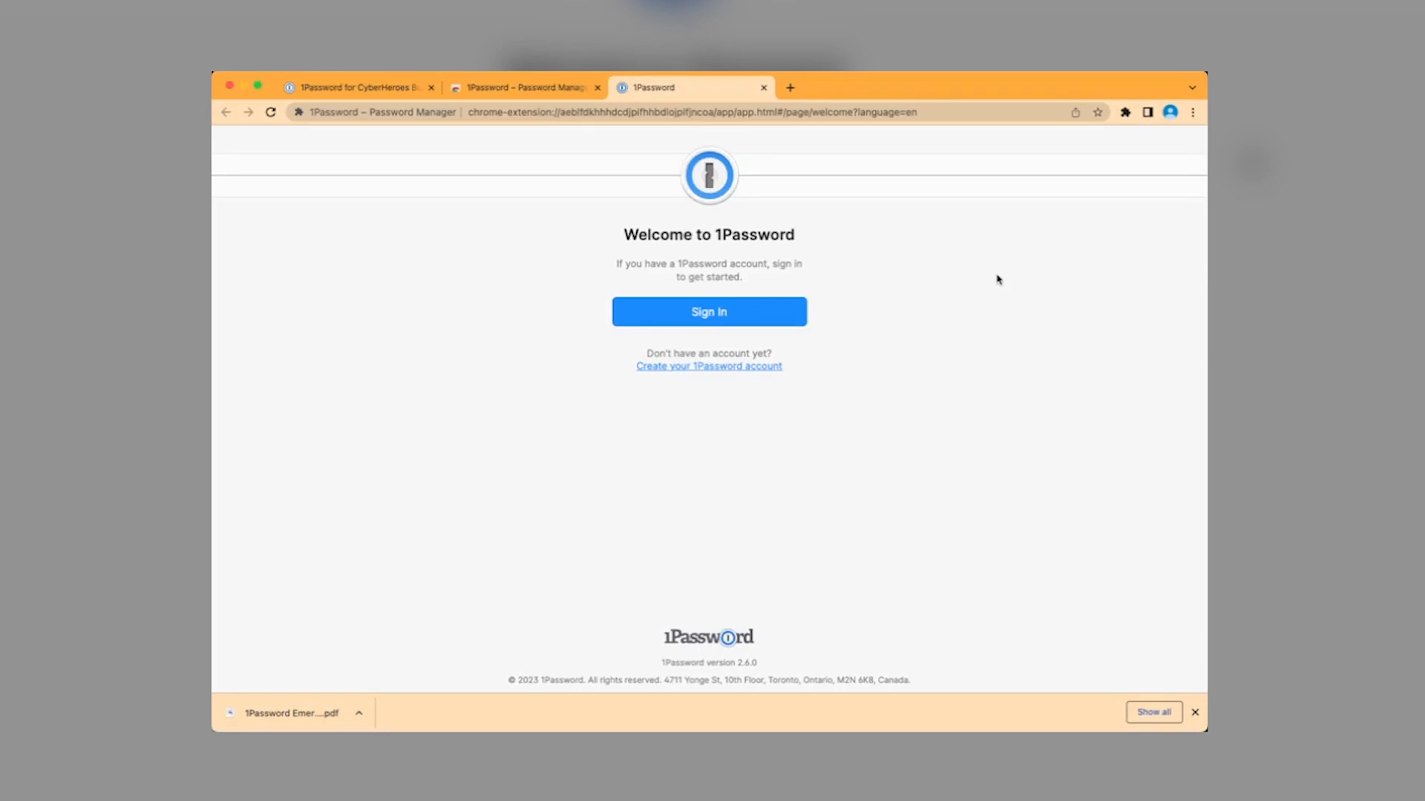
# Step: Sign the extension into the burner account using its account password
pyautogui.click(736, 315)
pyautogui.click(670, 316)
pyautogui.write('•')
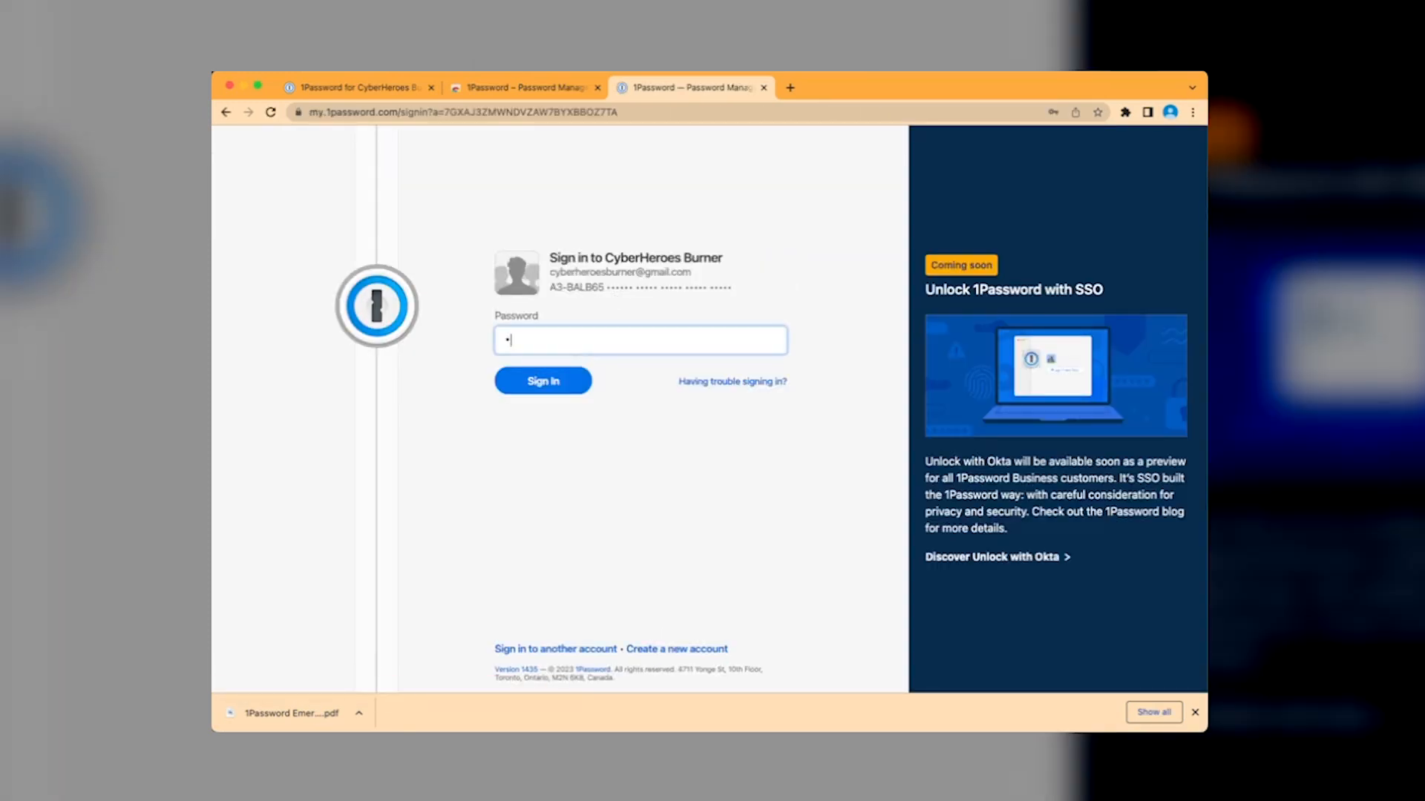
pyautogui.click(558, 380)
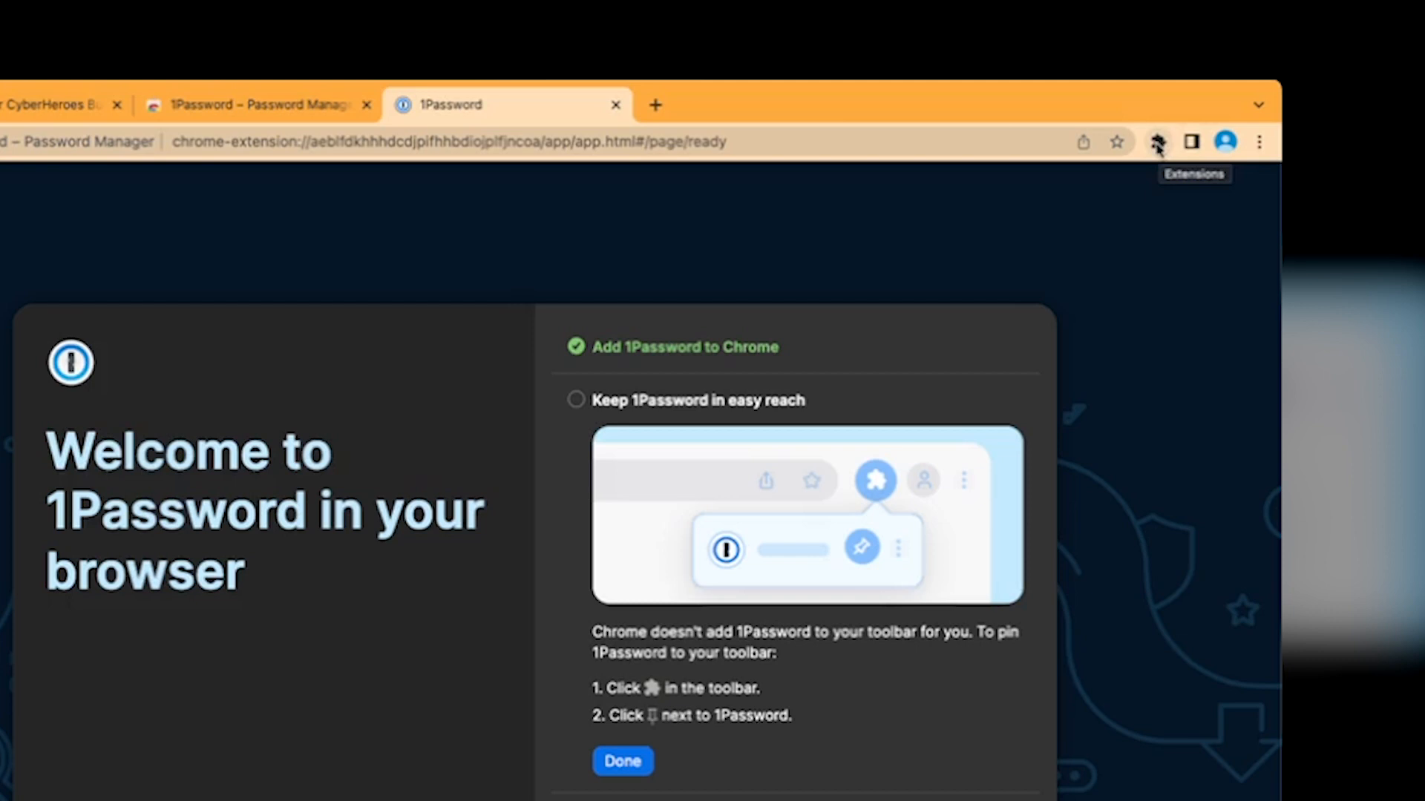
# Step: Check the Extensions menu, mark the keep-in-reach step done, and skip the save-and-fill tour
pyautogui.click(1157, 144)
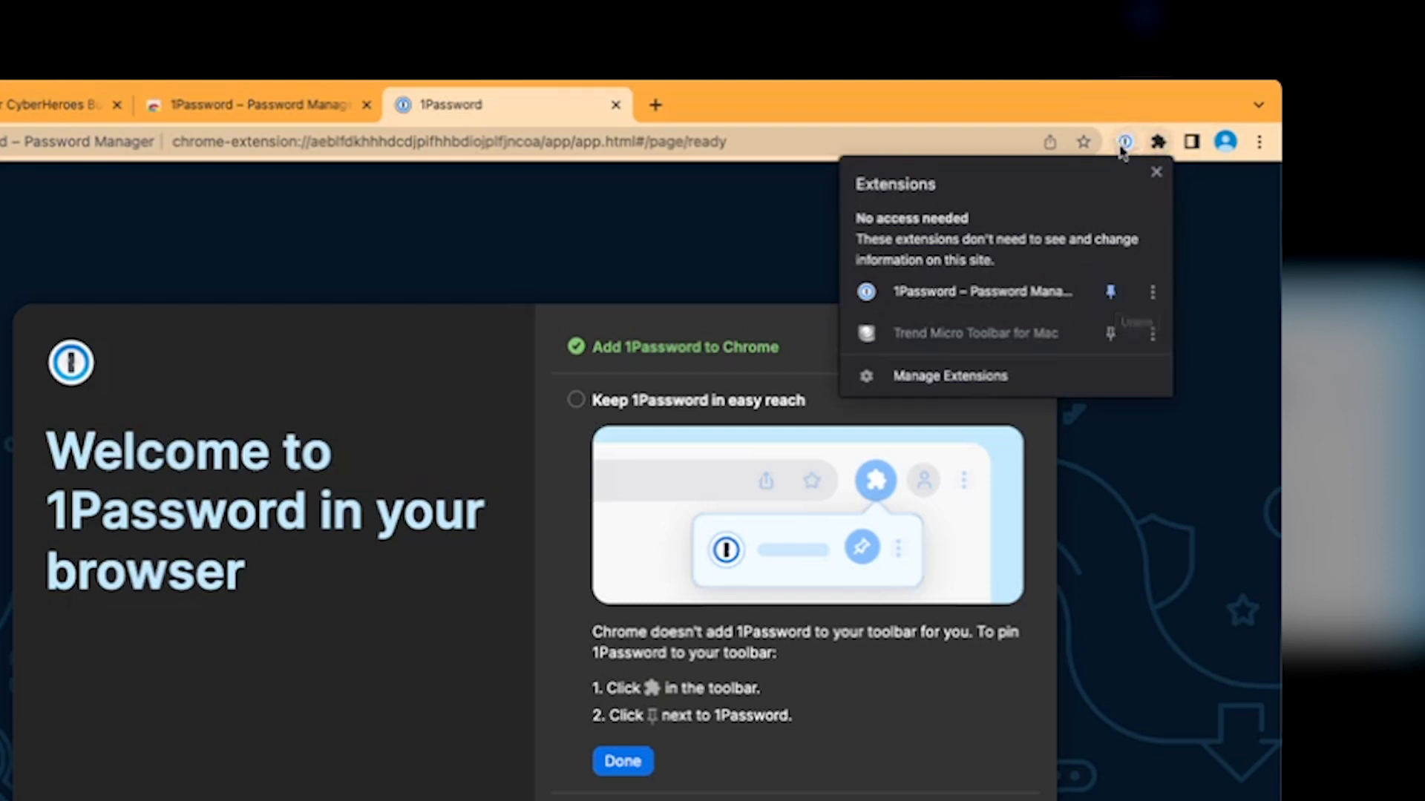
pyautogui.click(1157, 175)
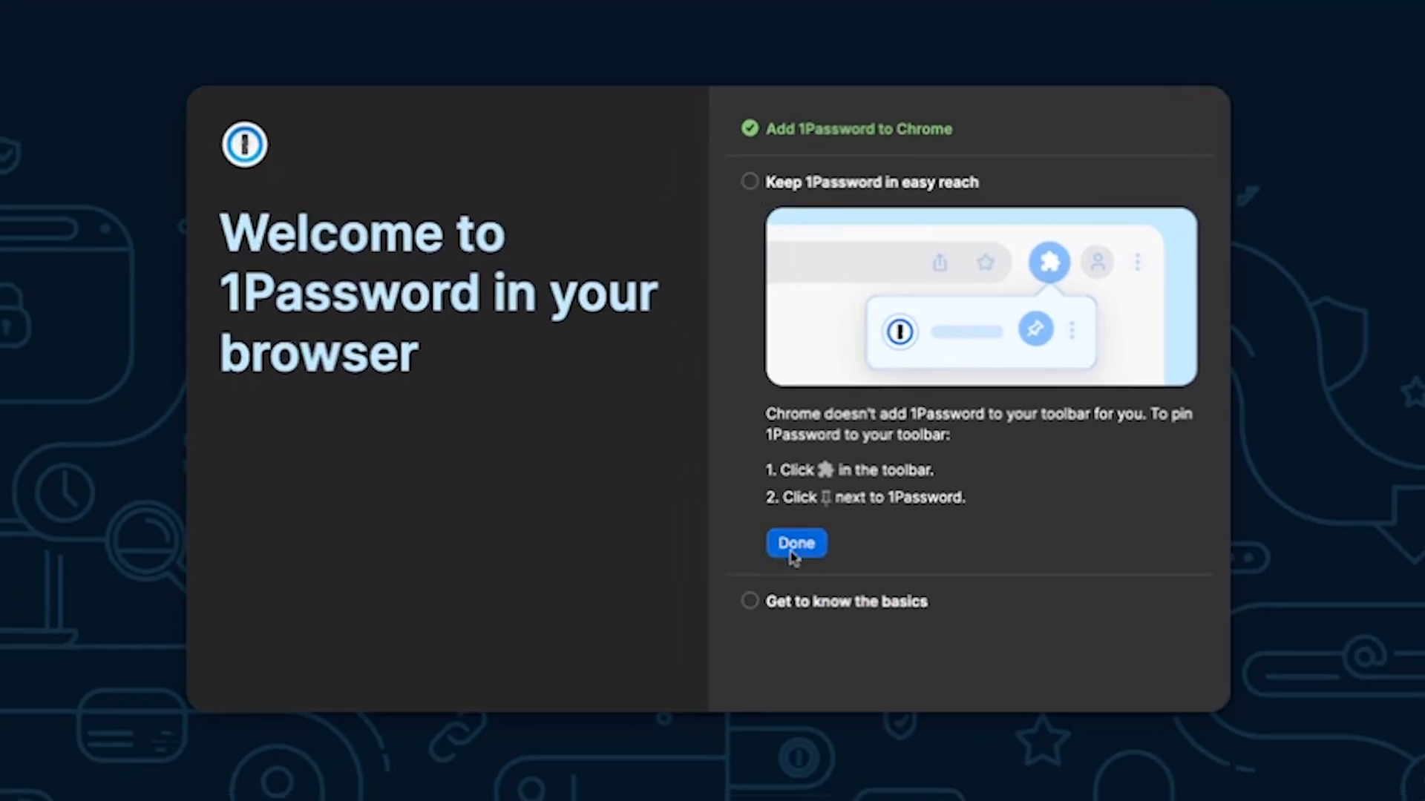
pyautogui.click(793, 556)
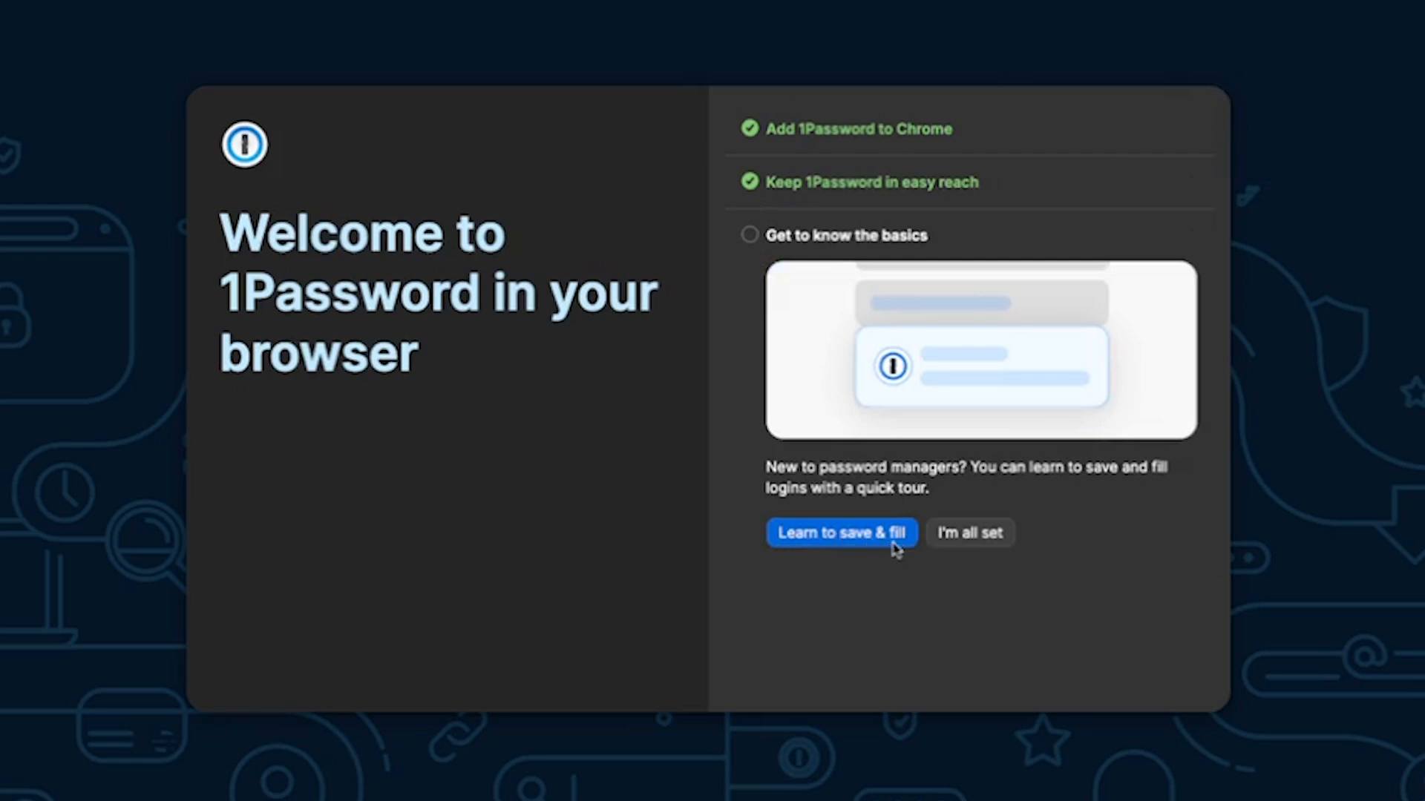
pyautogui.click(968, 540)
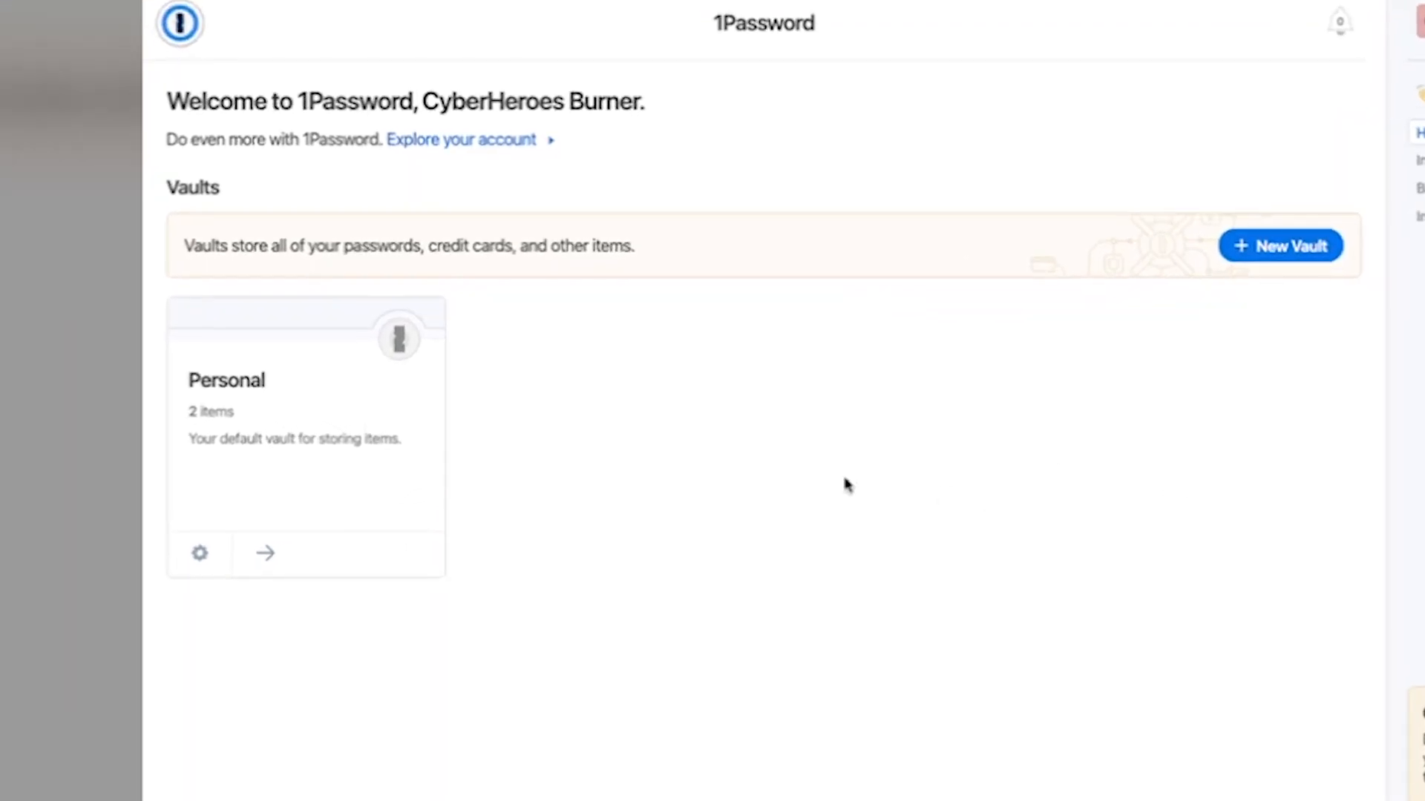
# Step: Open the Personal vault and bring up the new item options
pyautogui.click(365, 425)
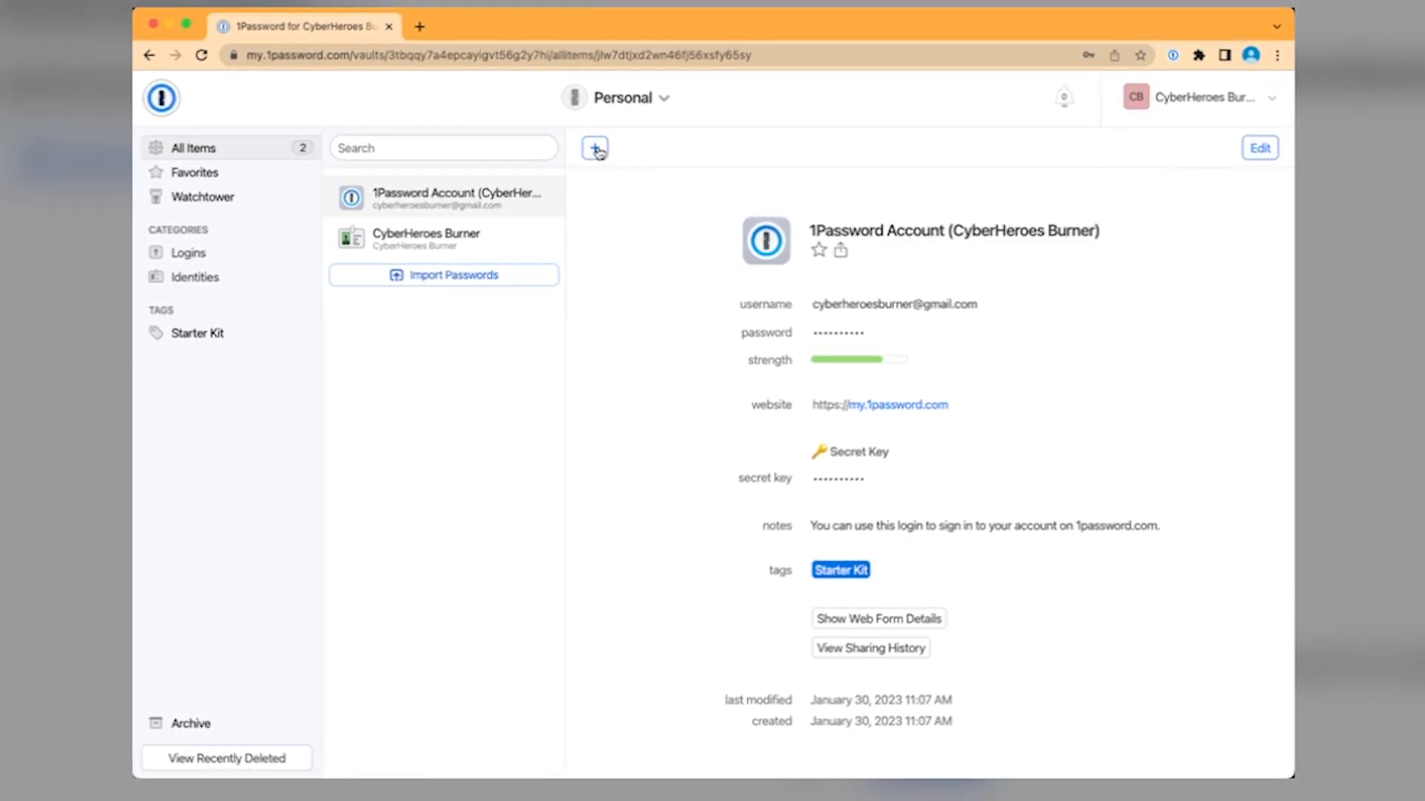
pyautogui.click(598, 150)
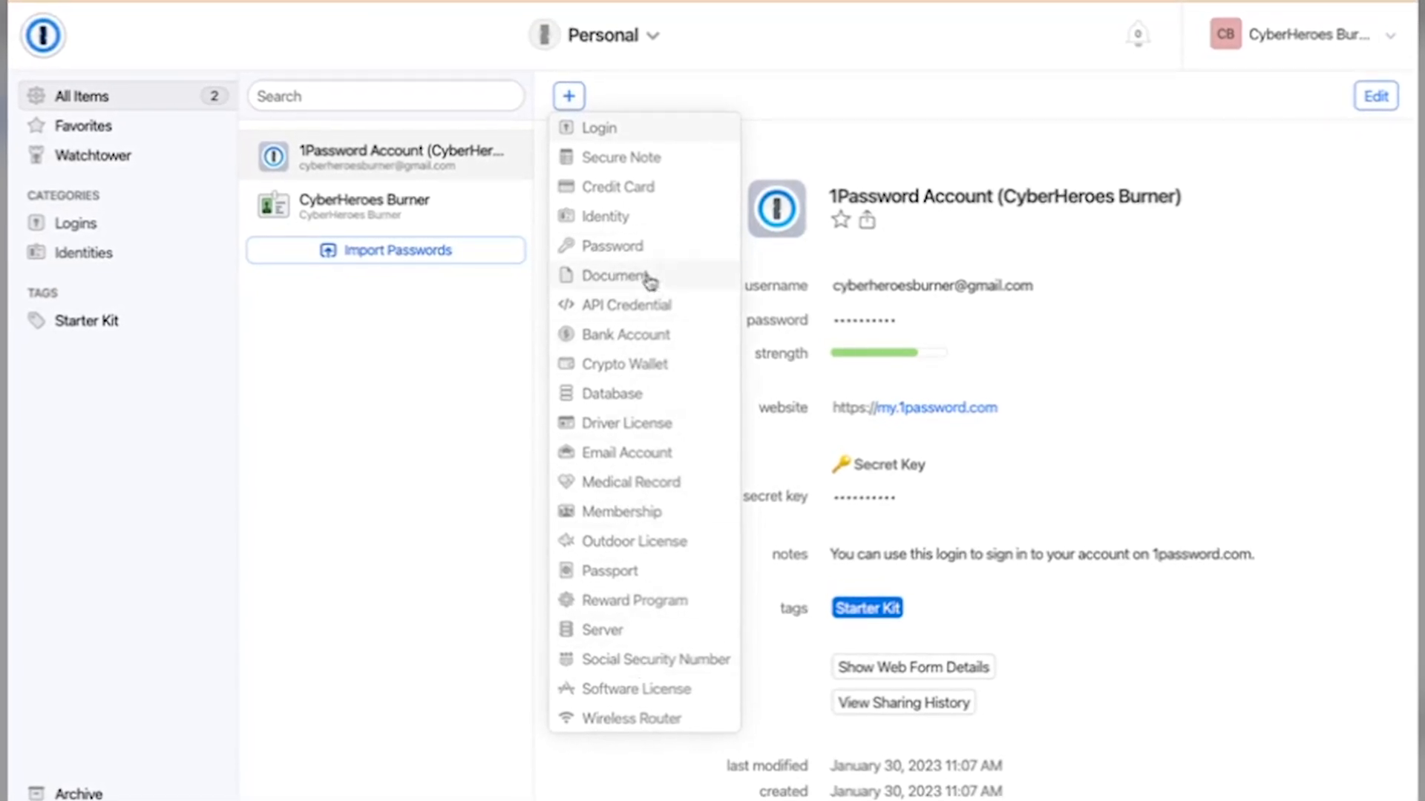
# Step: Create a 'Burner Gmail' login with the burner account's username and password, and save it
pyautogui.click(605, 126)
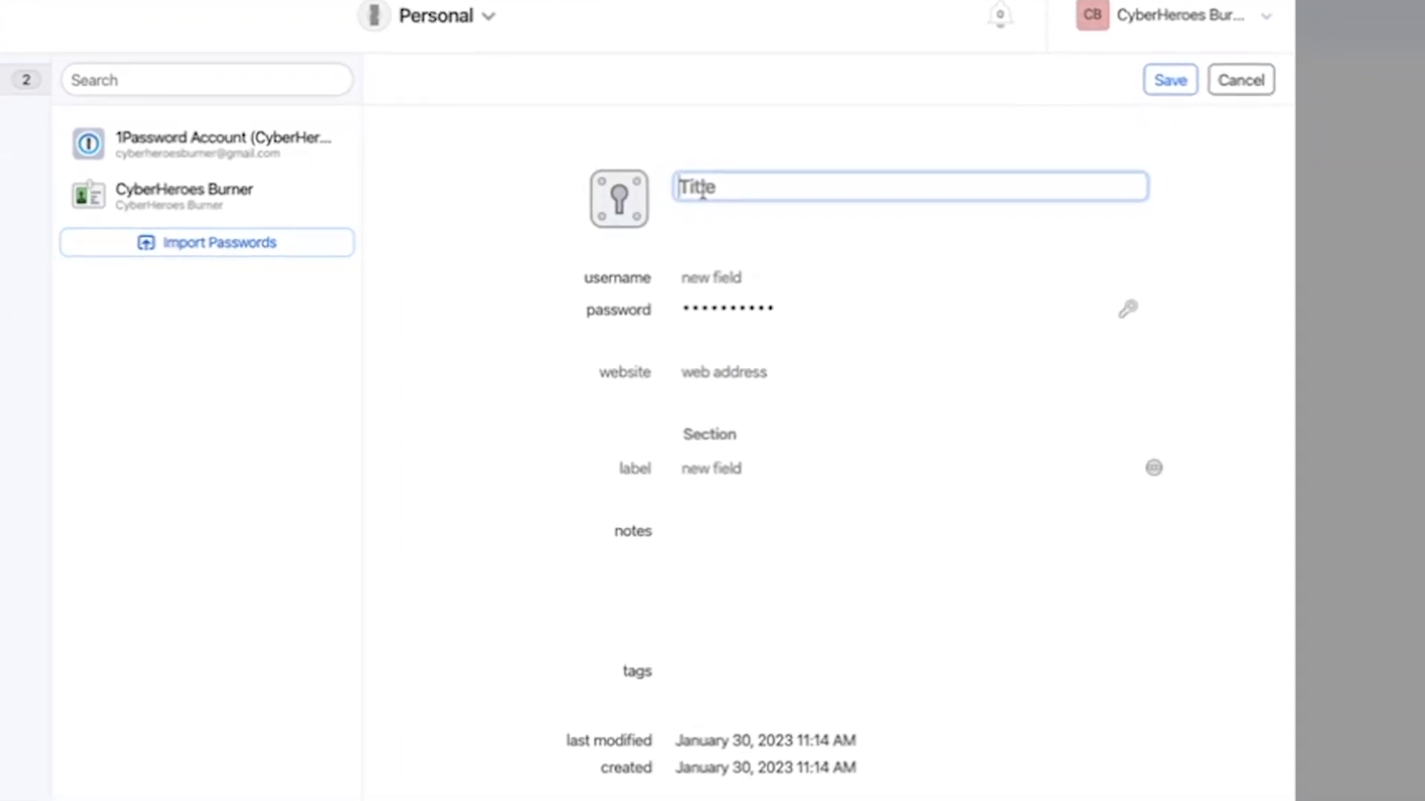
pyautogui.write('Burner Gmail')
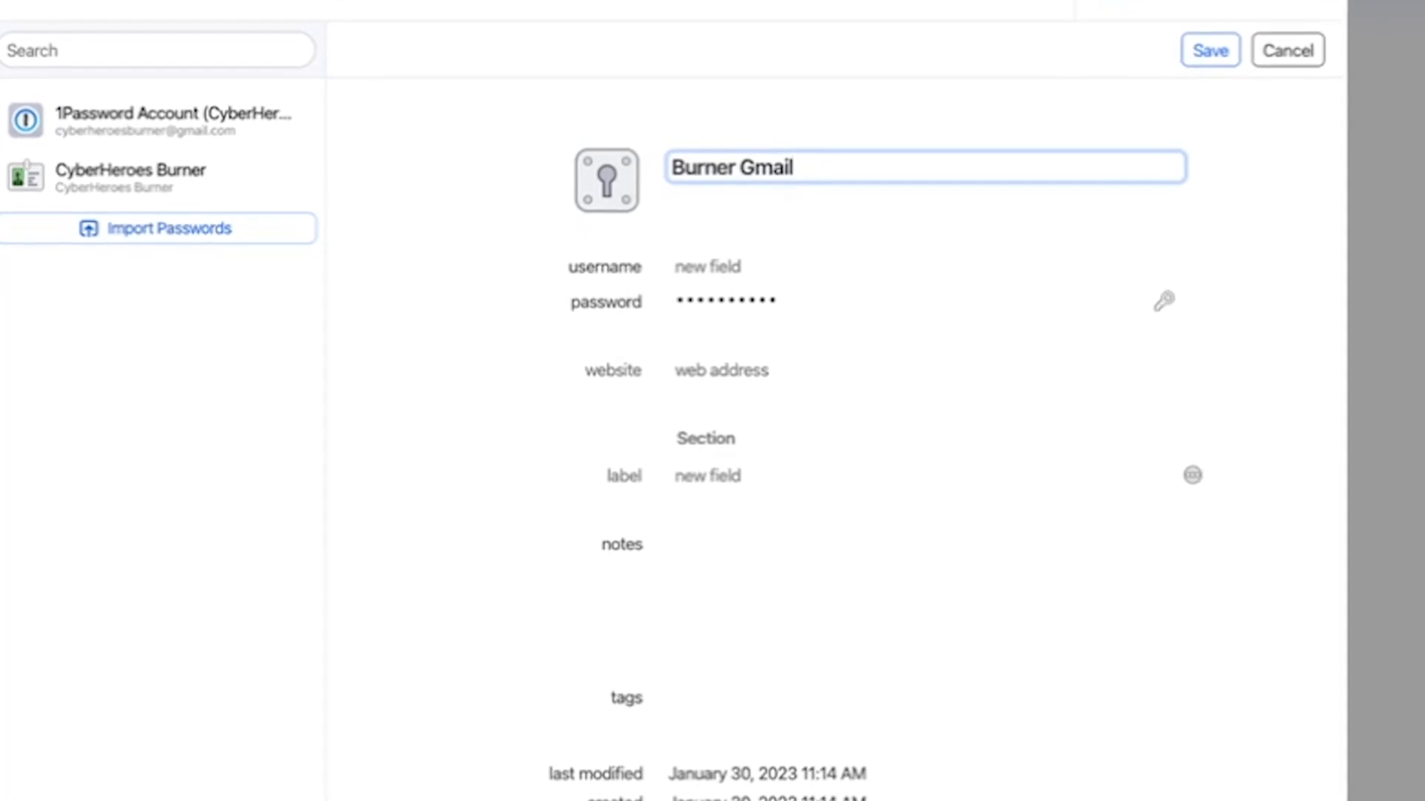
pyautogui.click(690, 263)
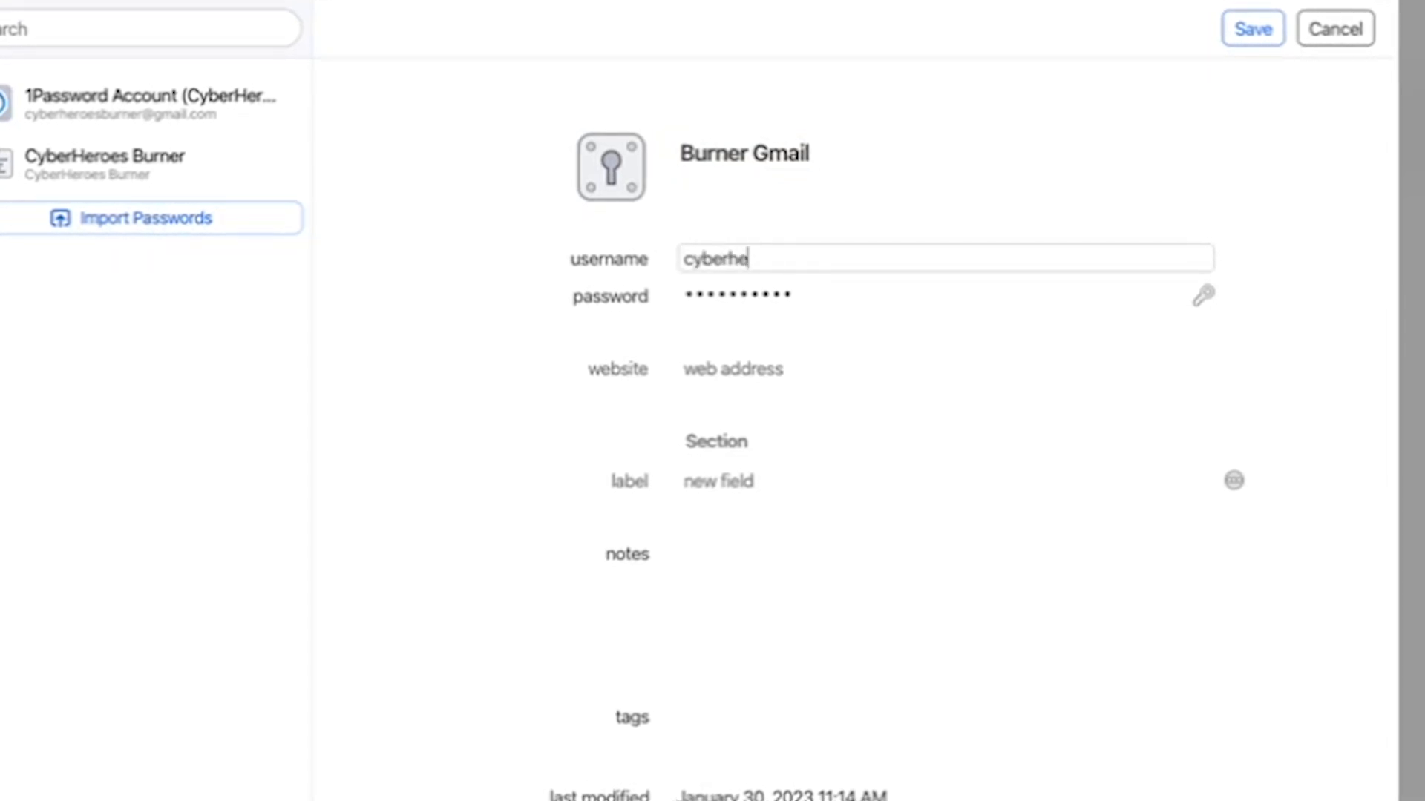
pyautogui.click(779, 296)
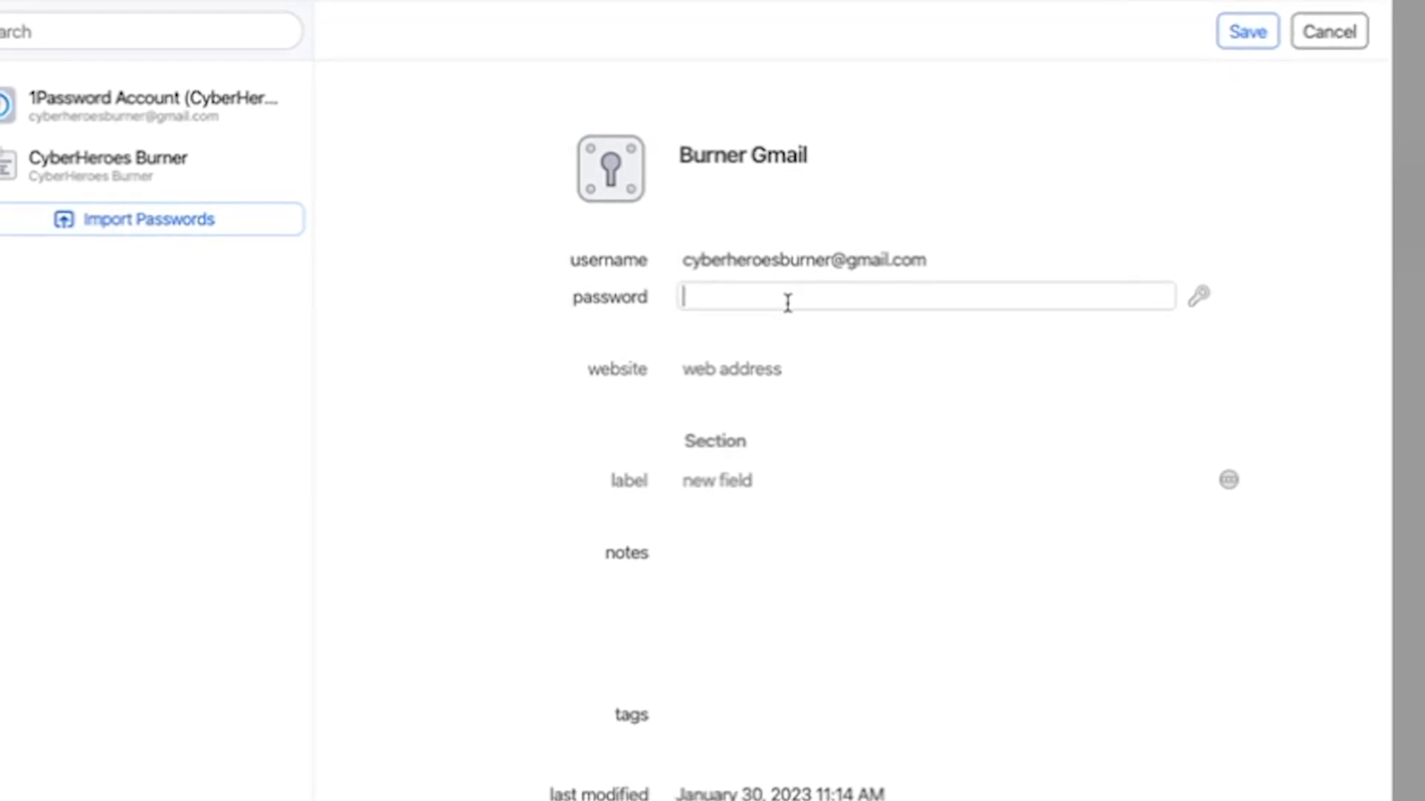
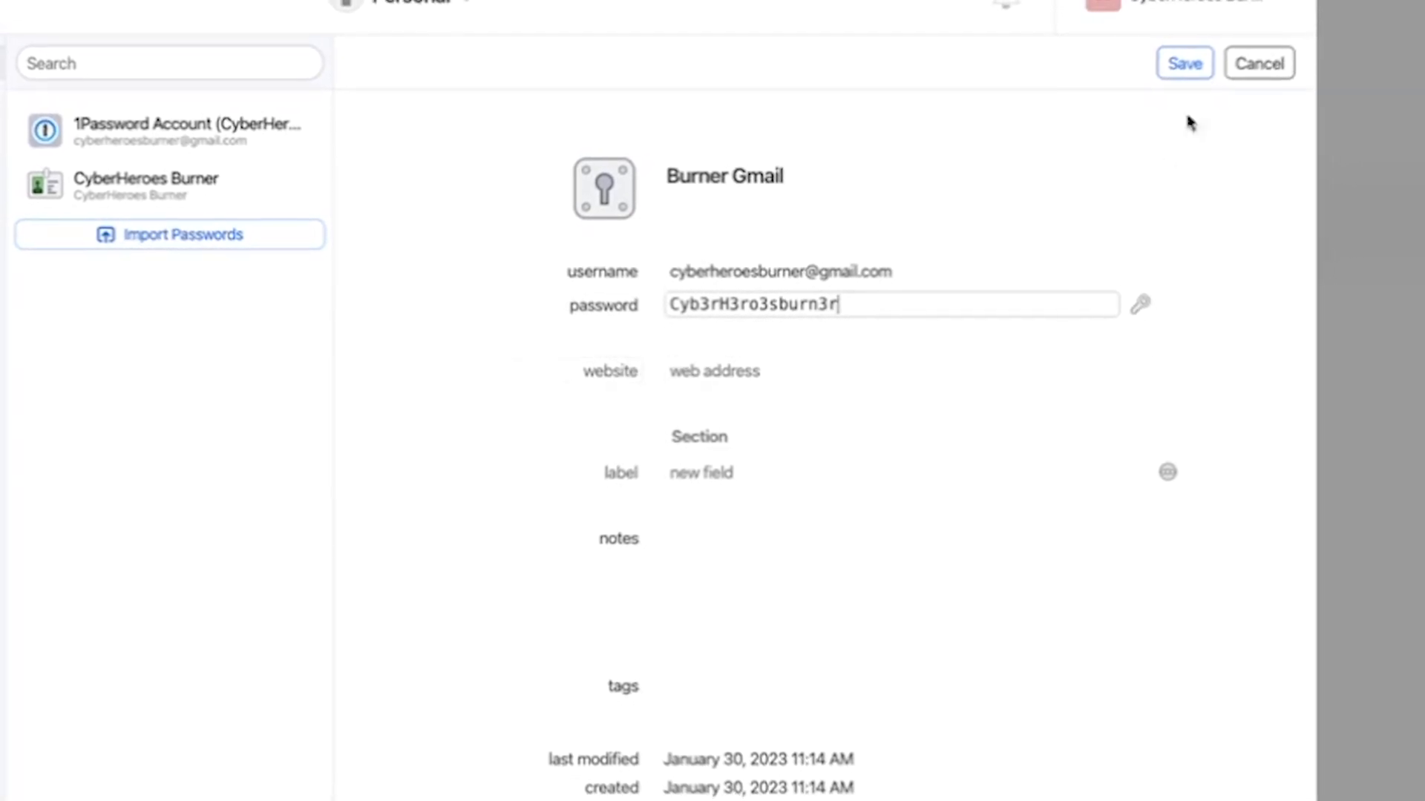
pyautogui.click(1191, 66)
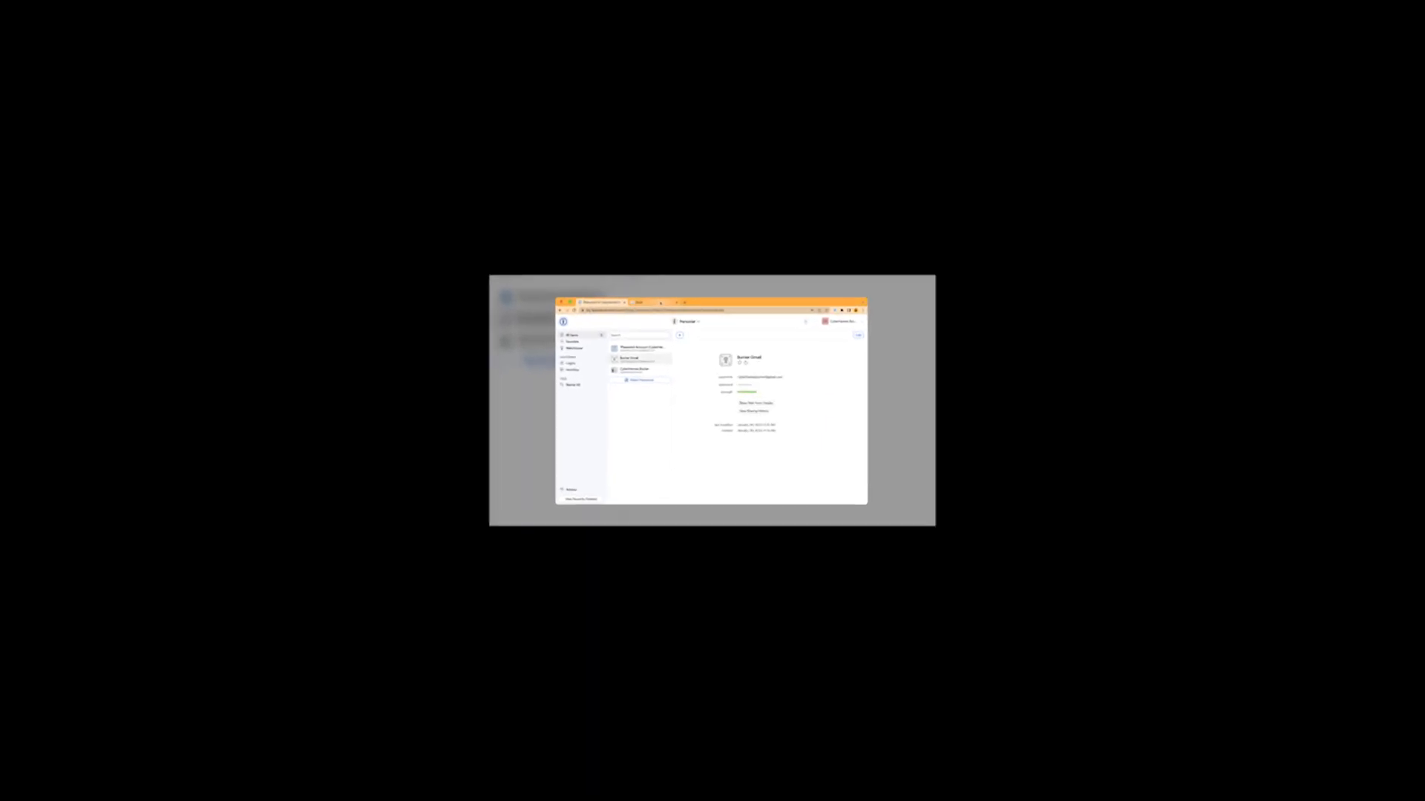
pyautogui.click(666, 313)
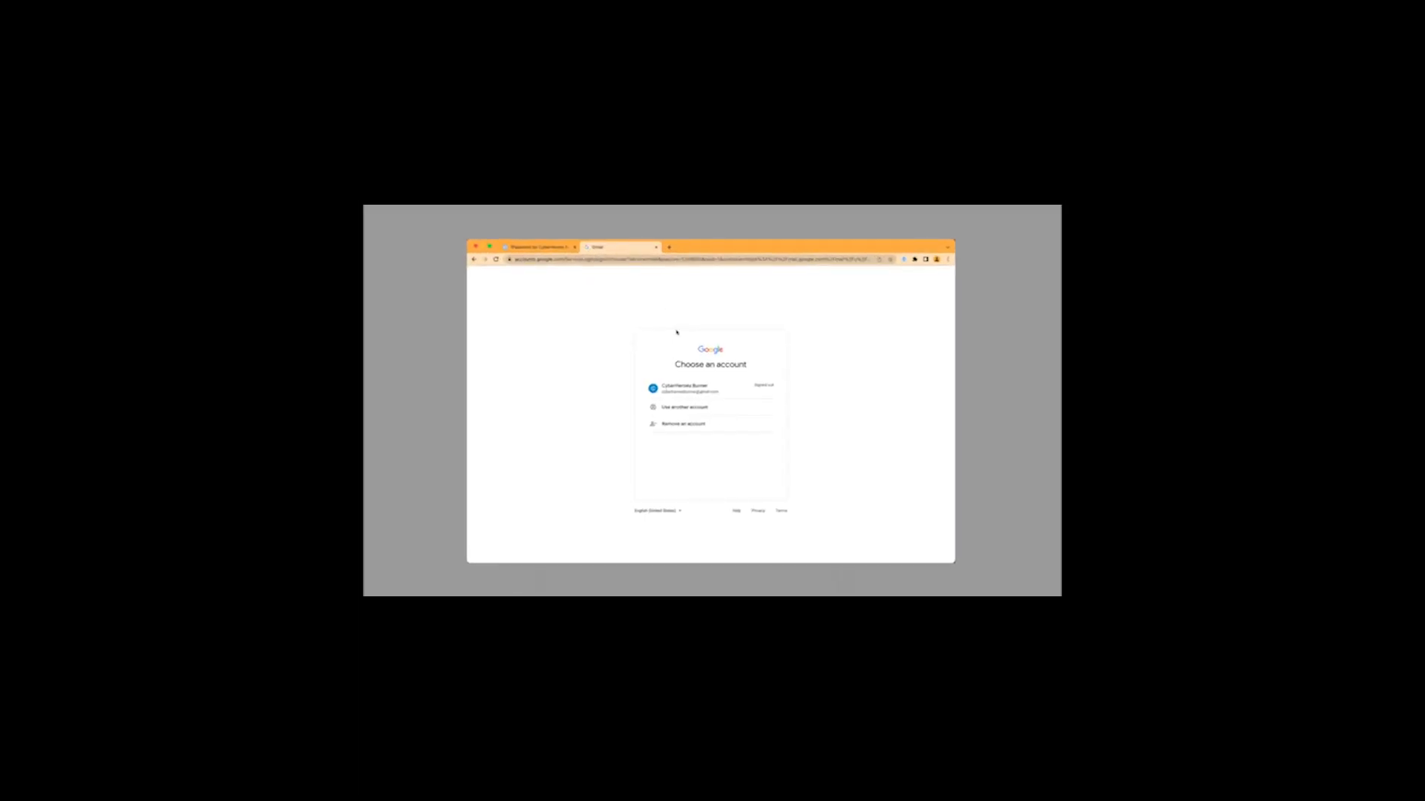
pyautogui.click(692, 388)
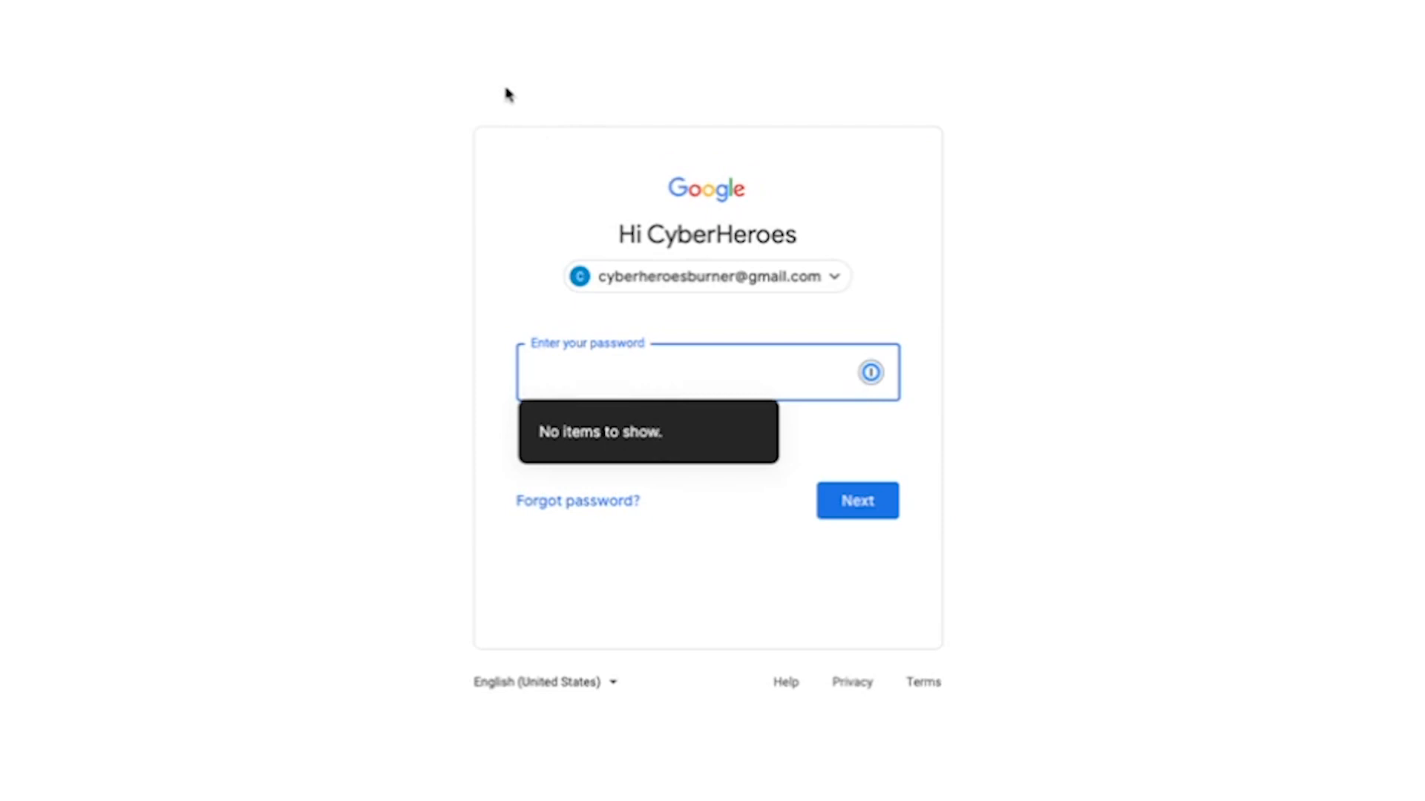
pyautogui.click(444, 144)
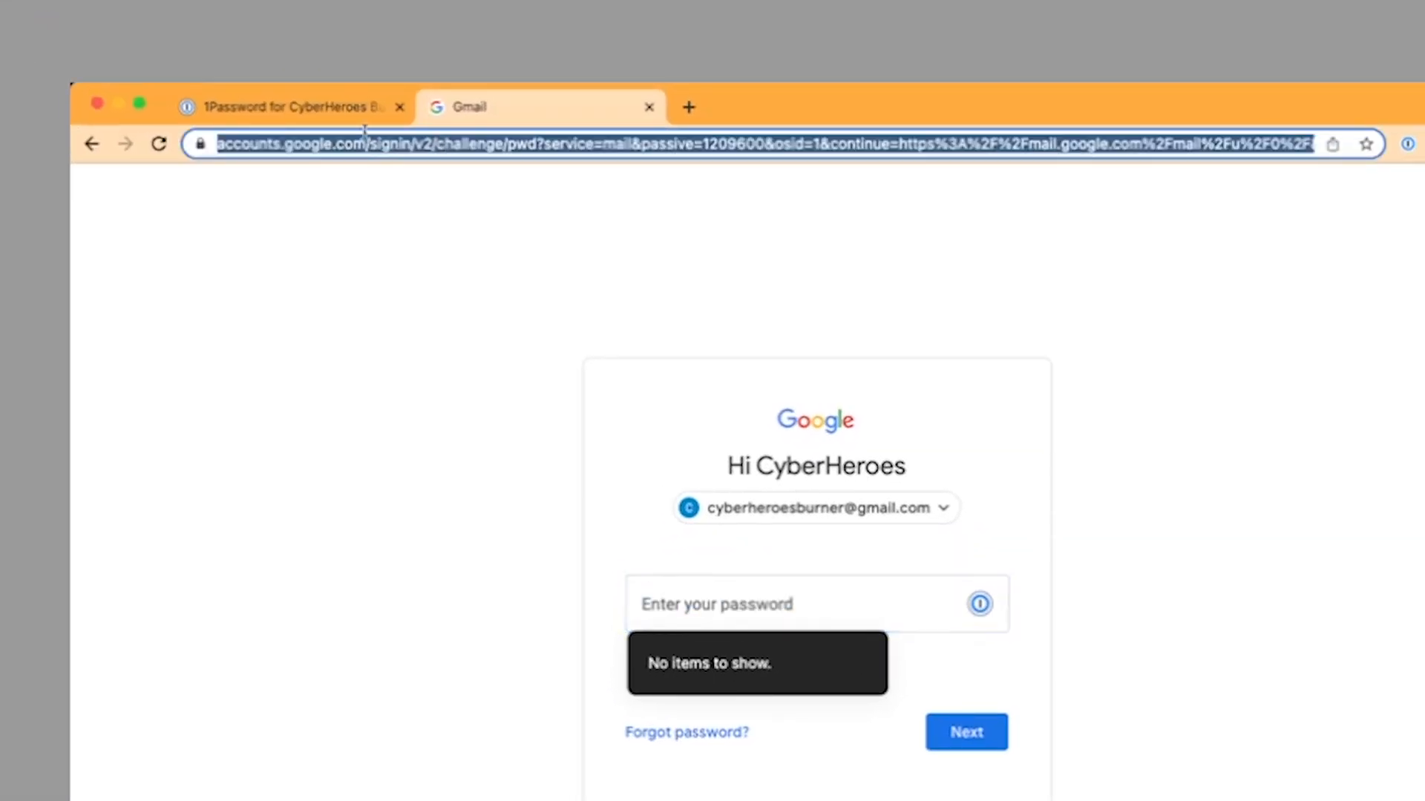
pyautogui.click(413, 147)
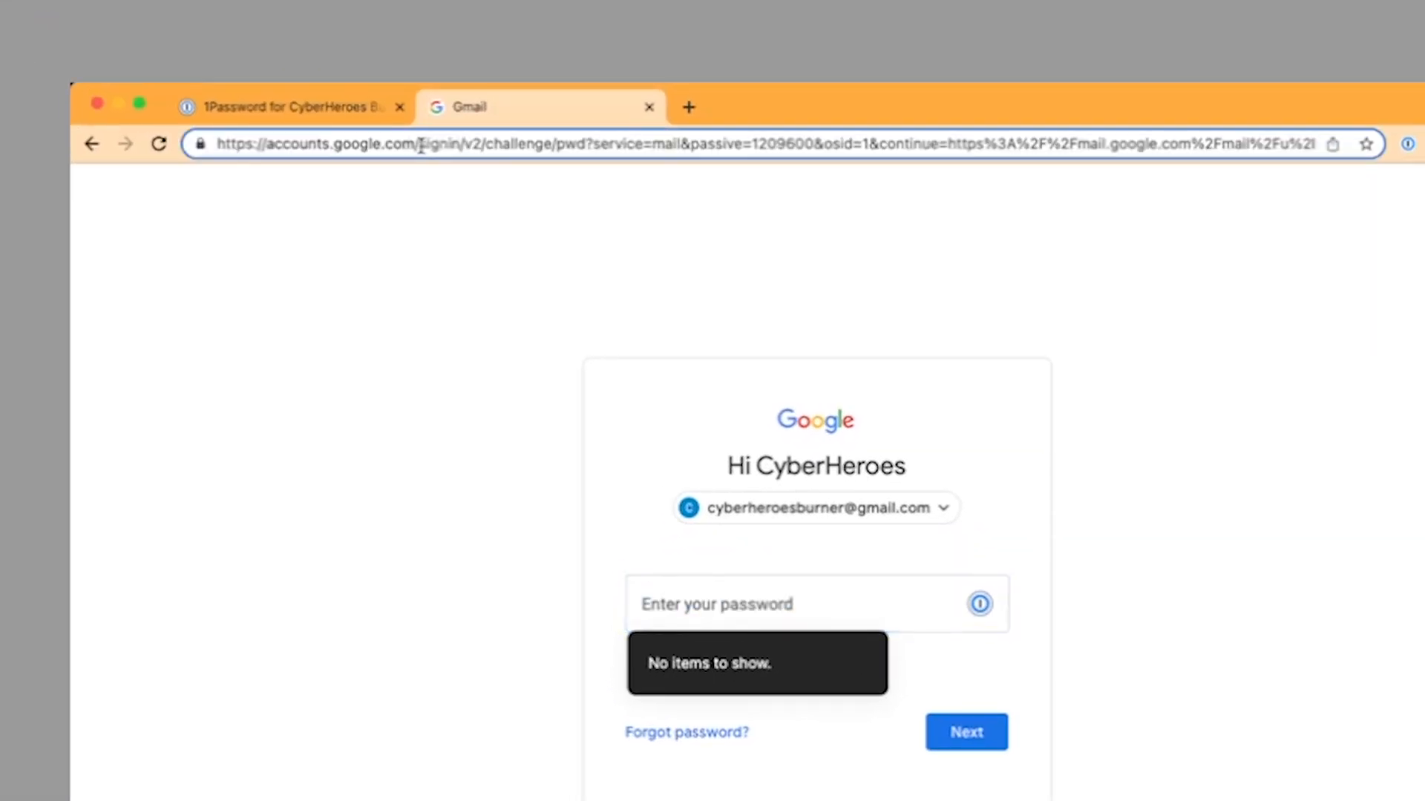
pyautogui.moveTo(486, 148); pyautogui.dragTo(926, 170)
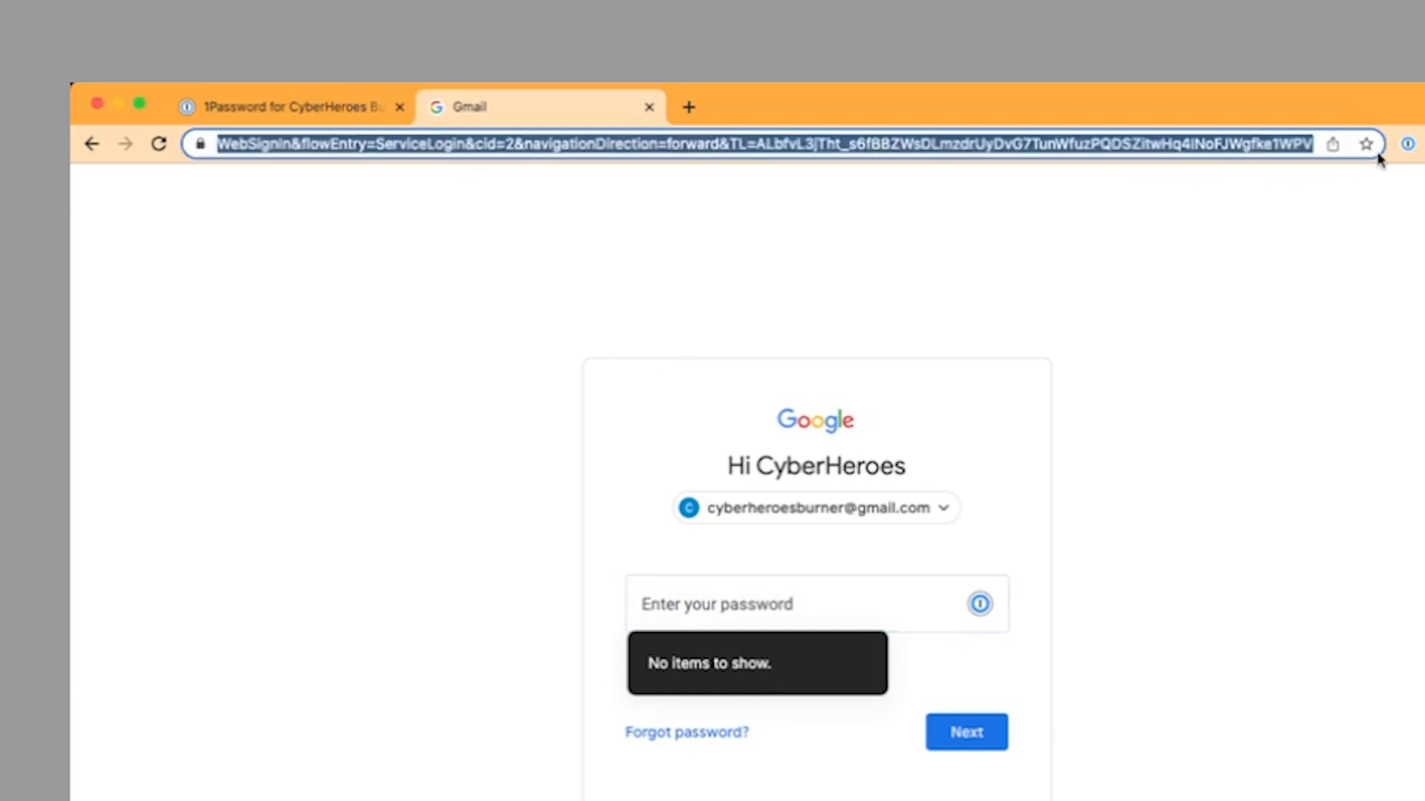
pyautogui.press('BackSpace')
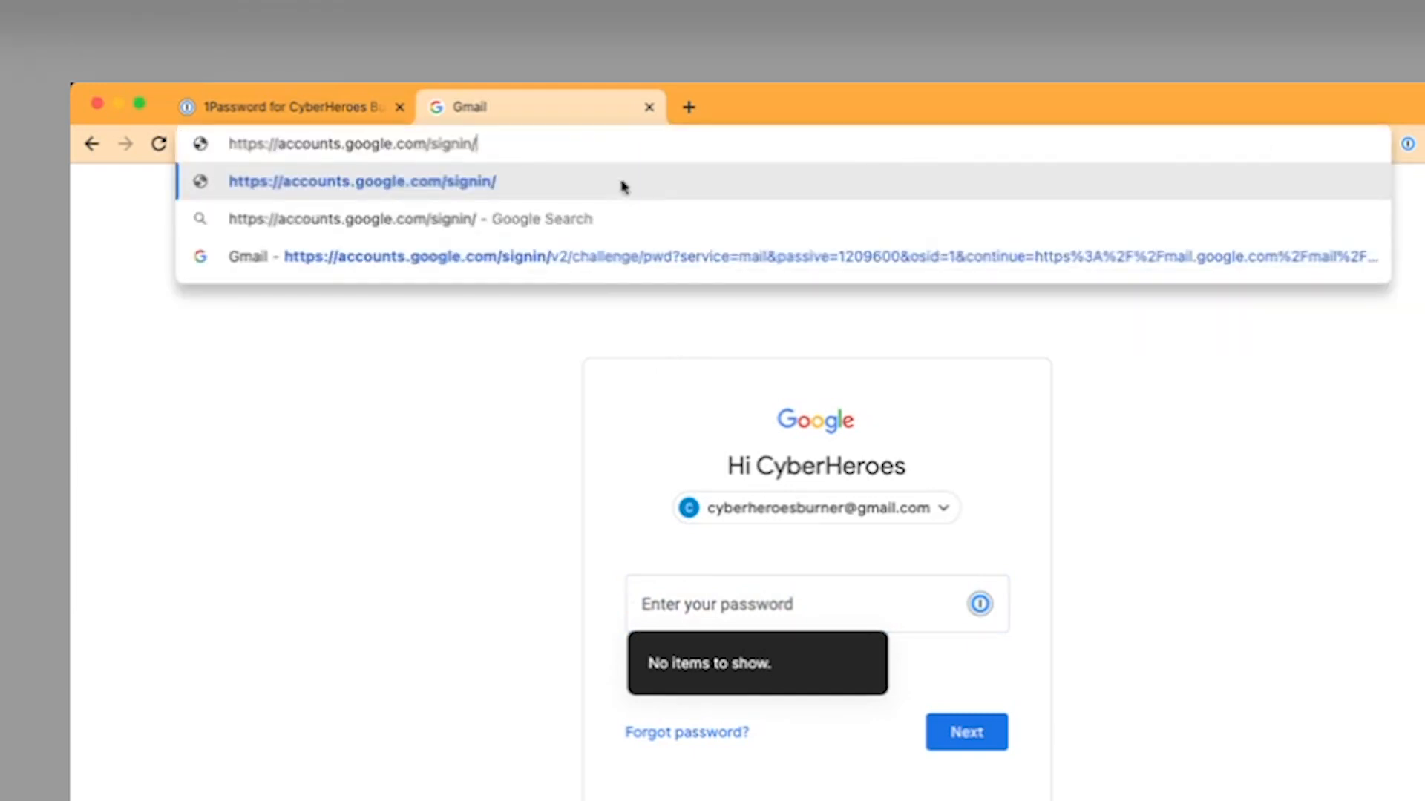
pyautogui.moveTo(483, 143); pyautogui.dragTo(324, 141)
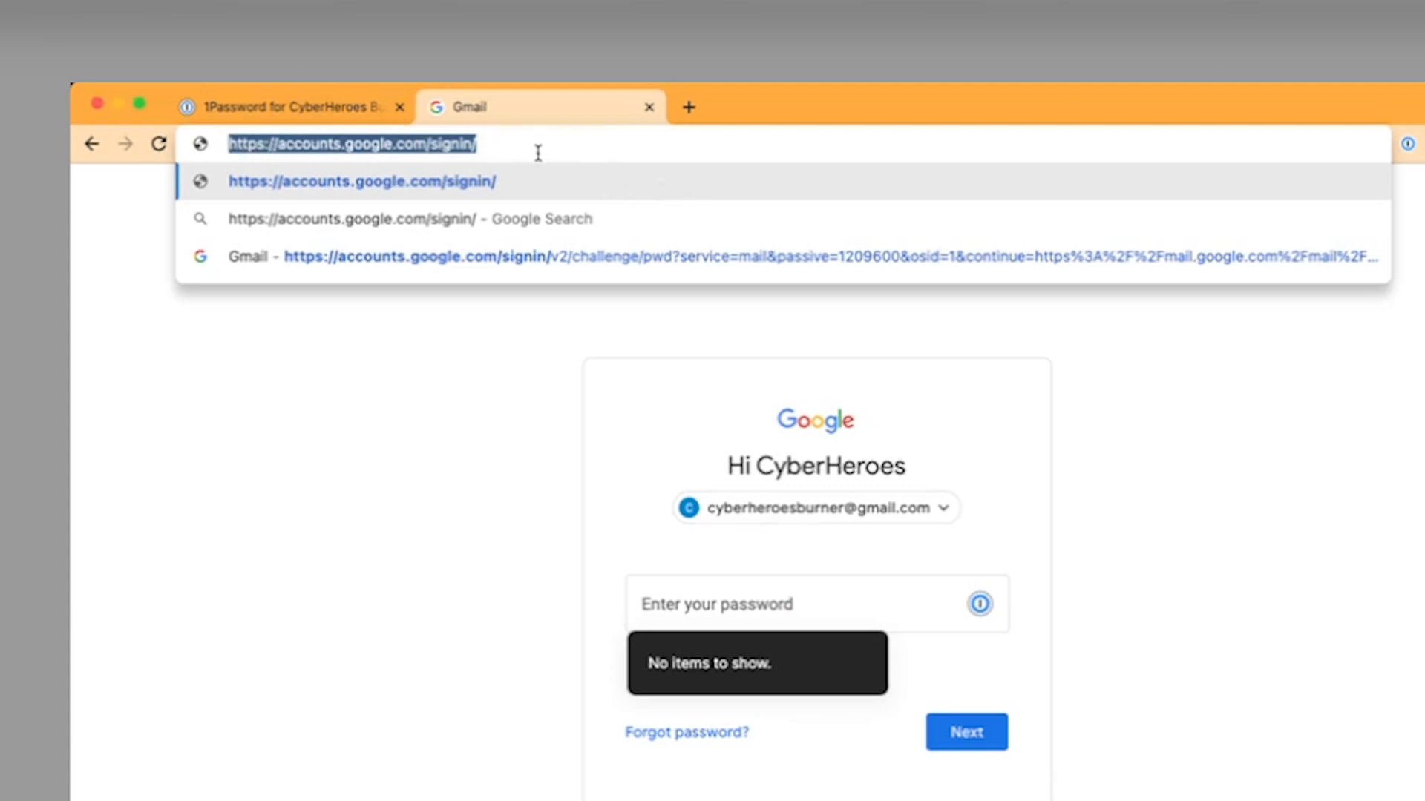
pyautogui.click(359, 110)
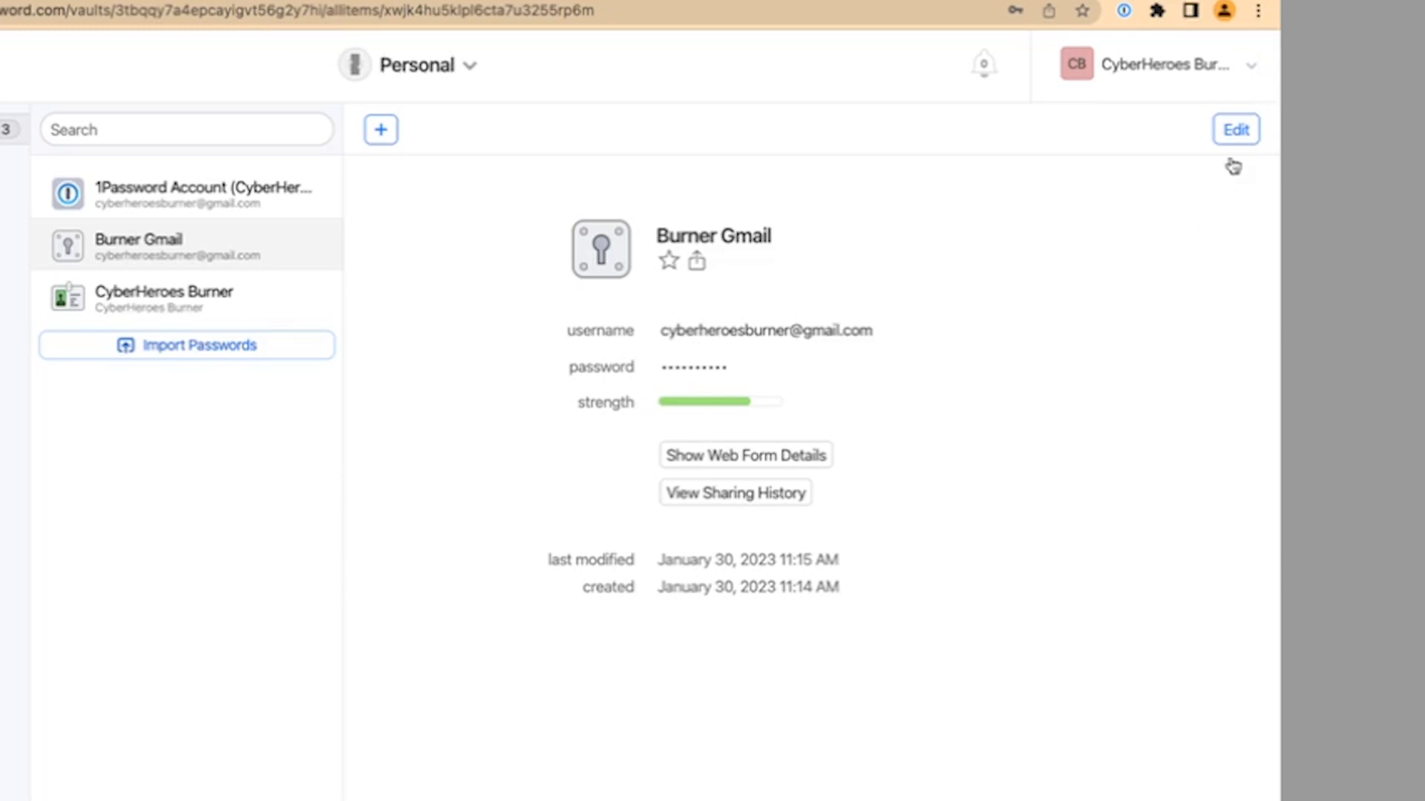
pyautogui.click(1235, 131)
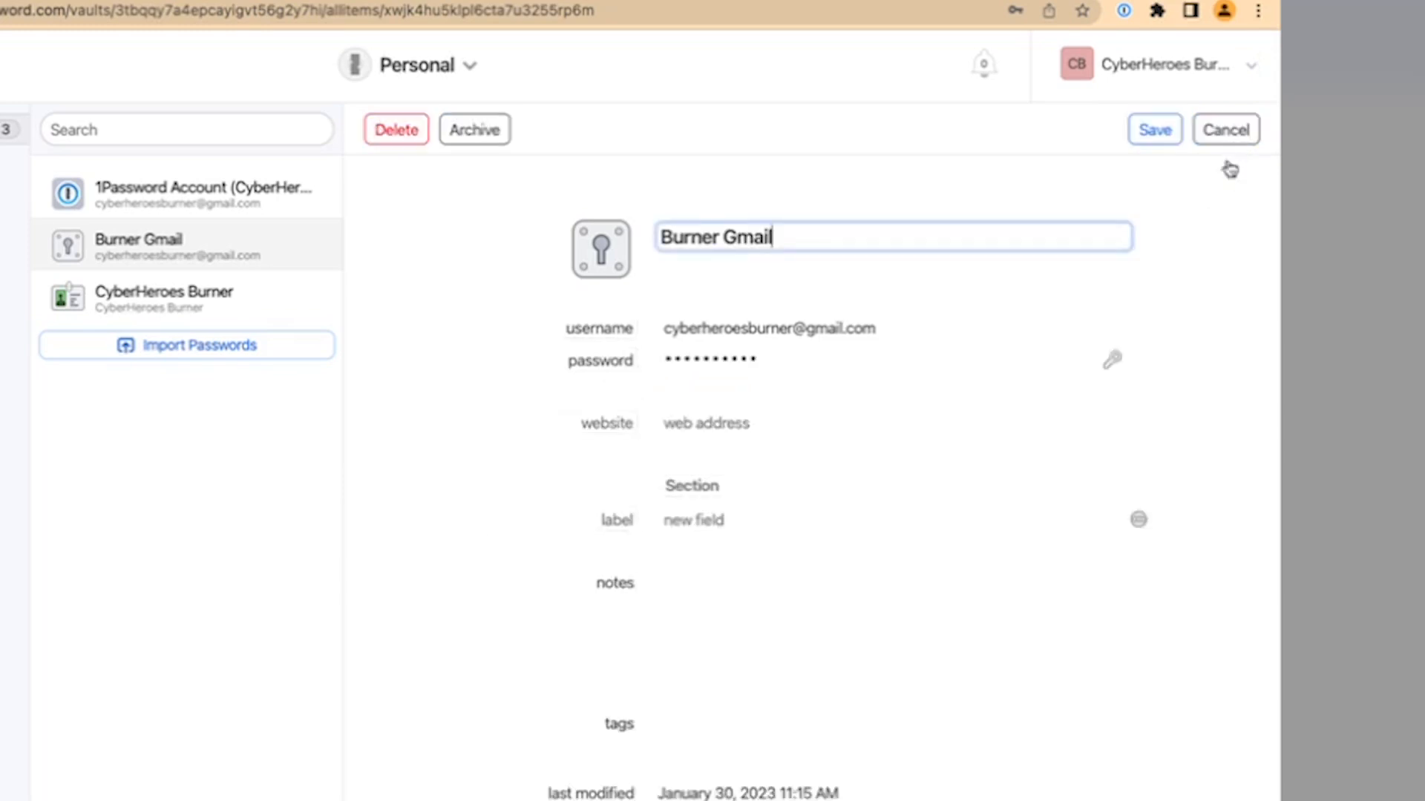
pyautogui.click(709, 424)
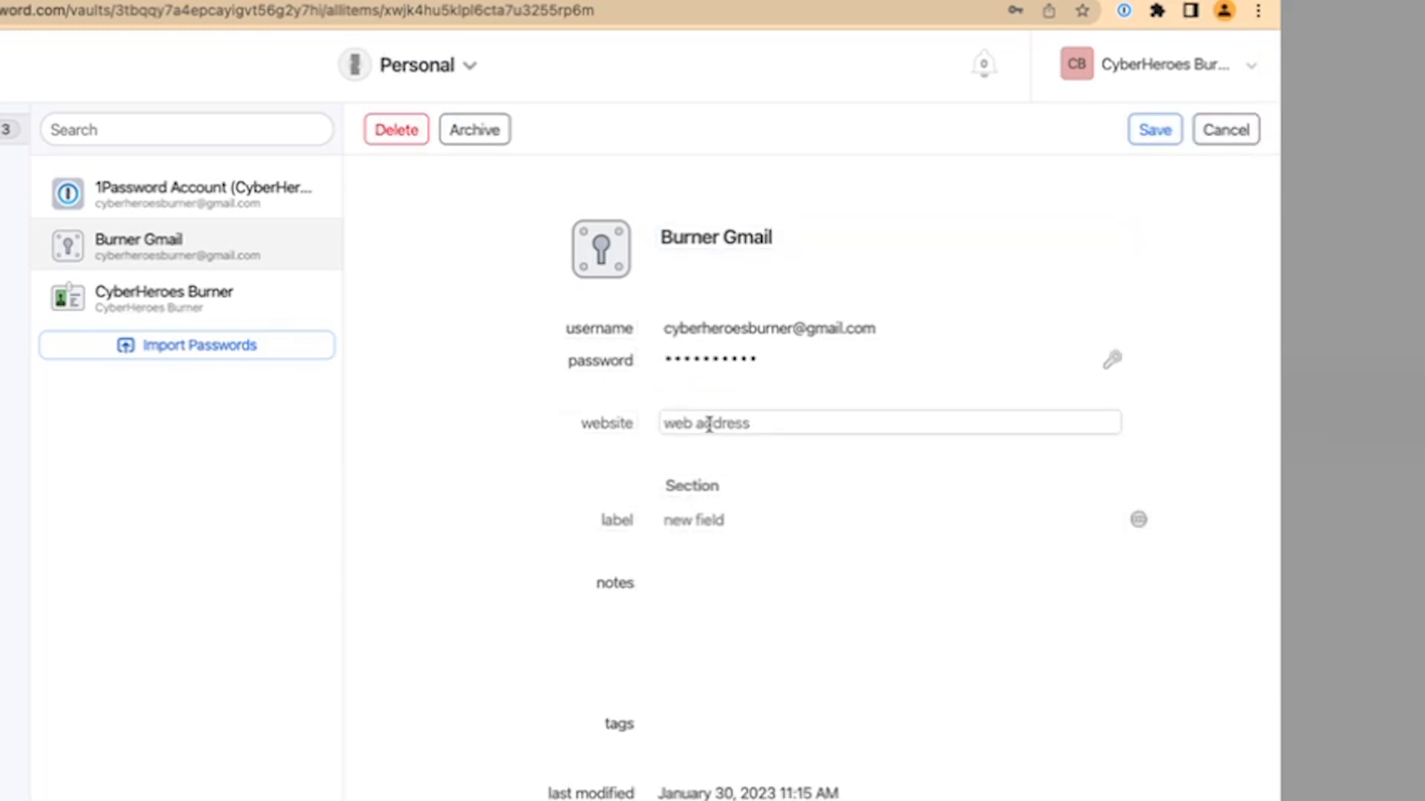
pyautogui.write('https://accounts.google.com/signin/')
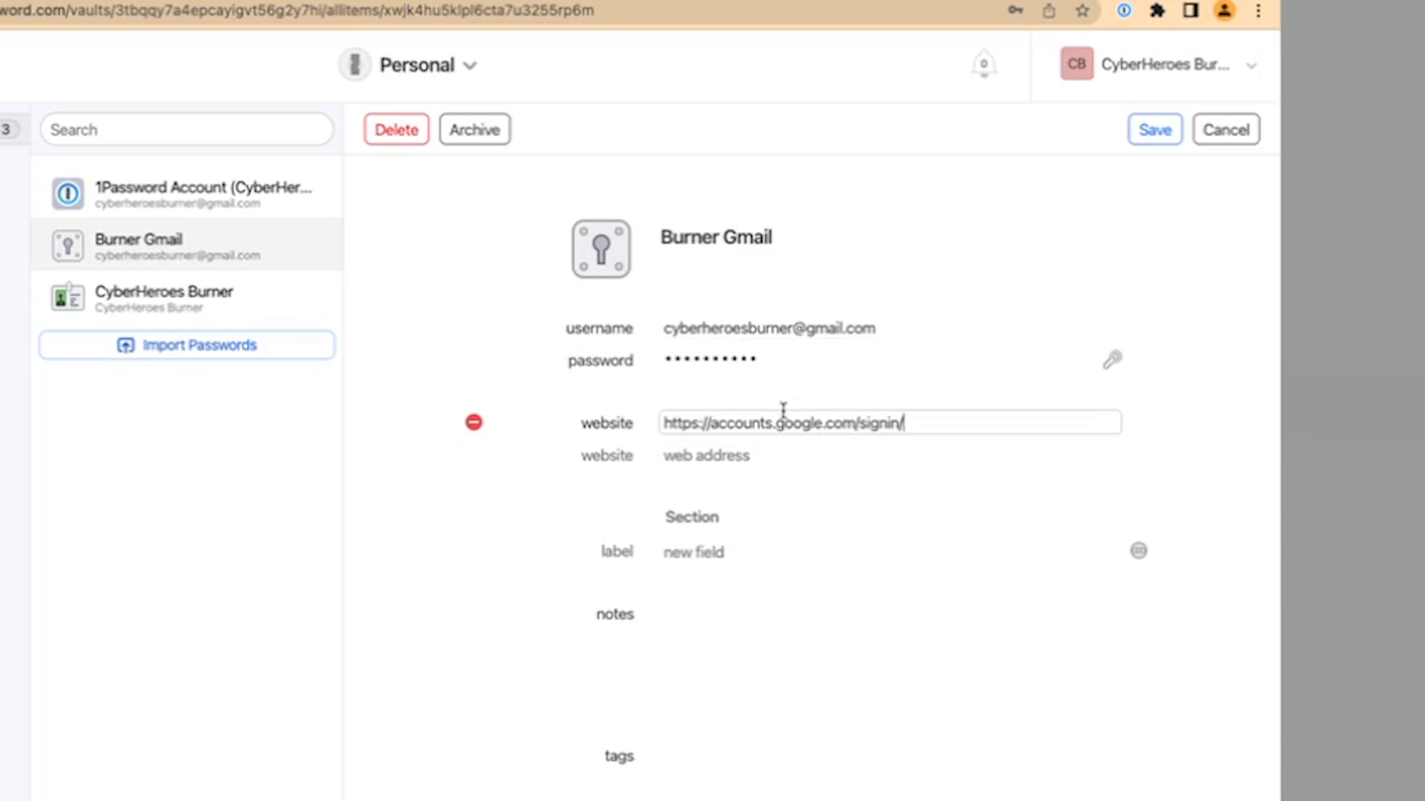
pyautogui.click(1154, 132)
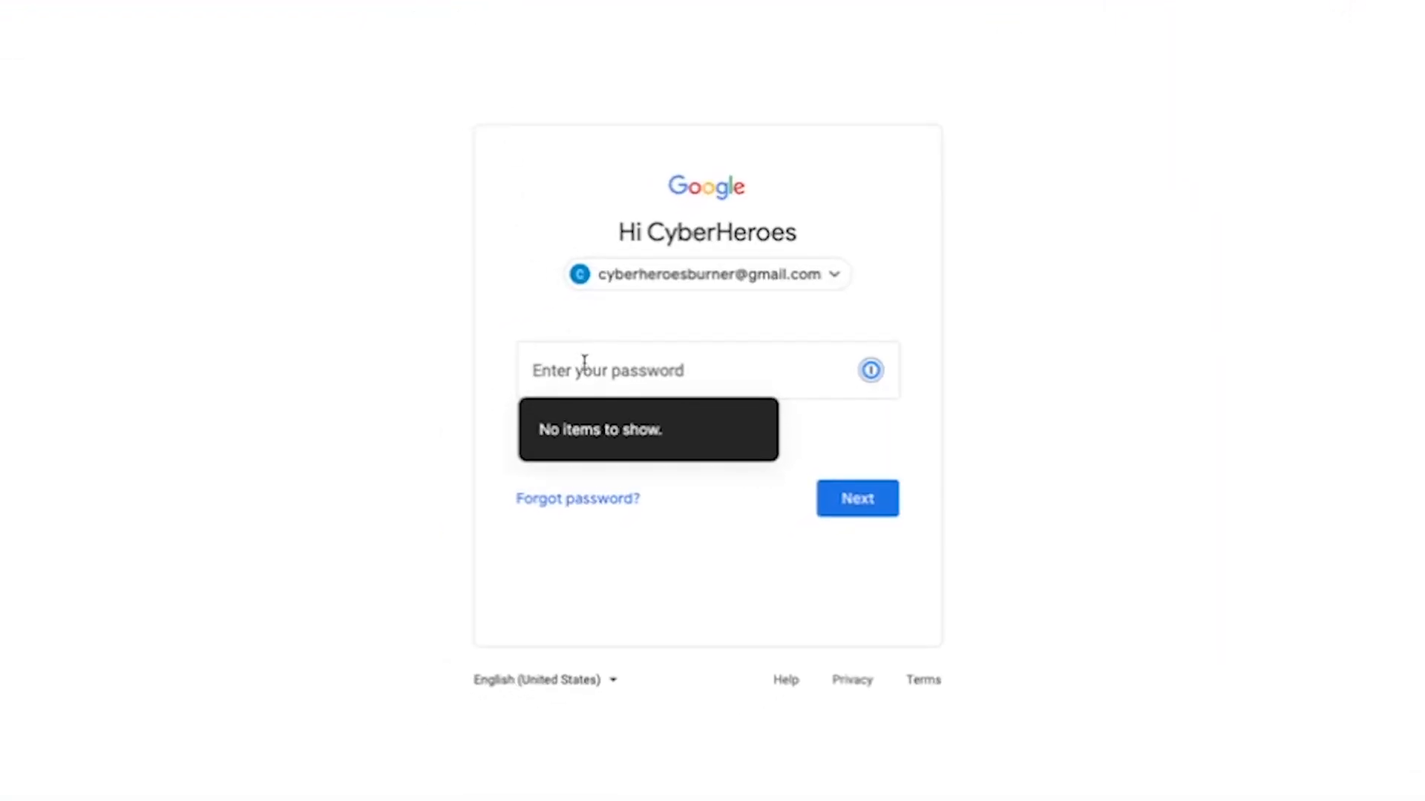
# Step: Autofill Google's password field from the Burner Gmail login and submit it to reach the inbox
pyautogui.click(581, 365)
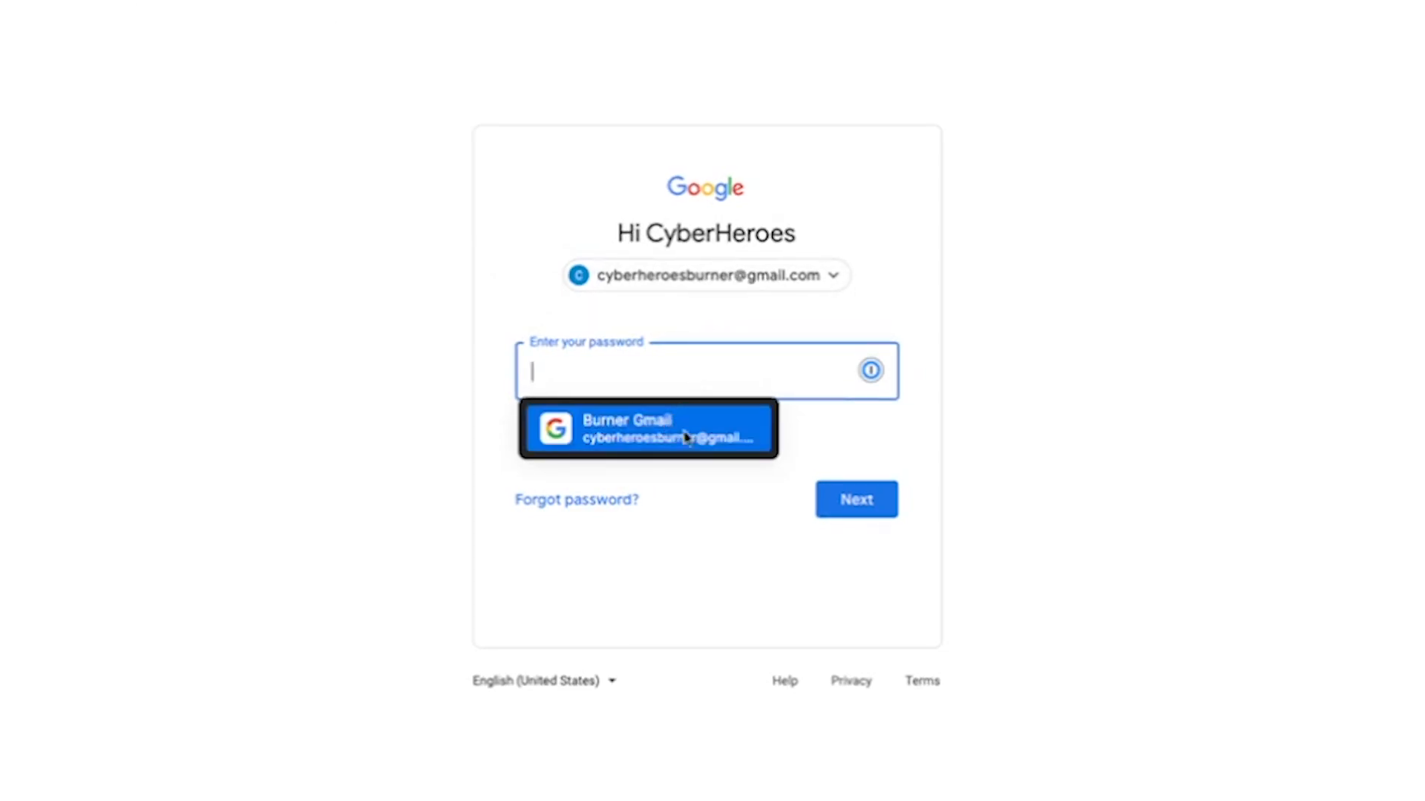
pyautogui.click(653, 438)
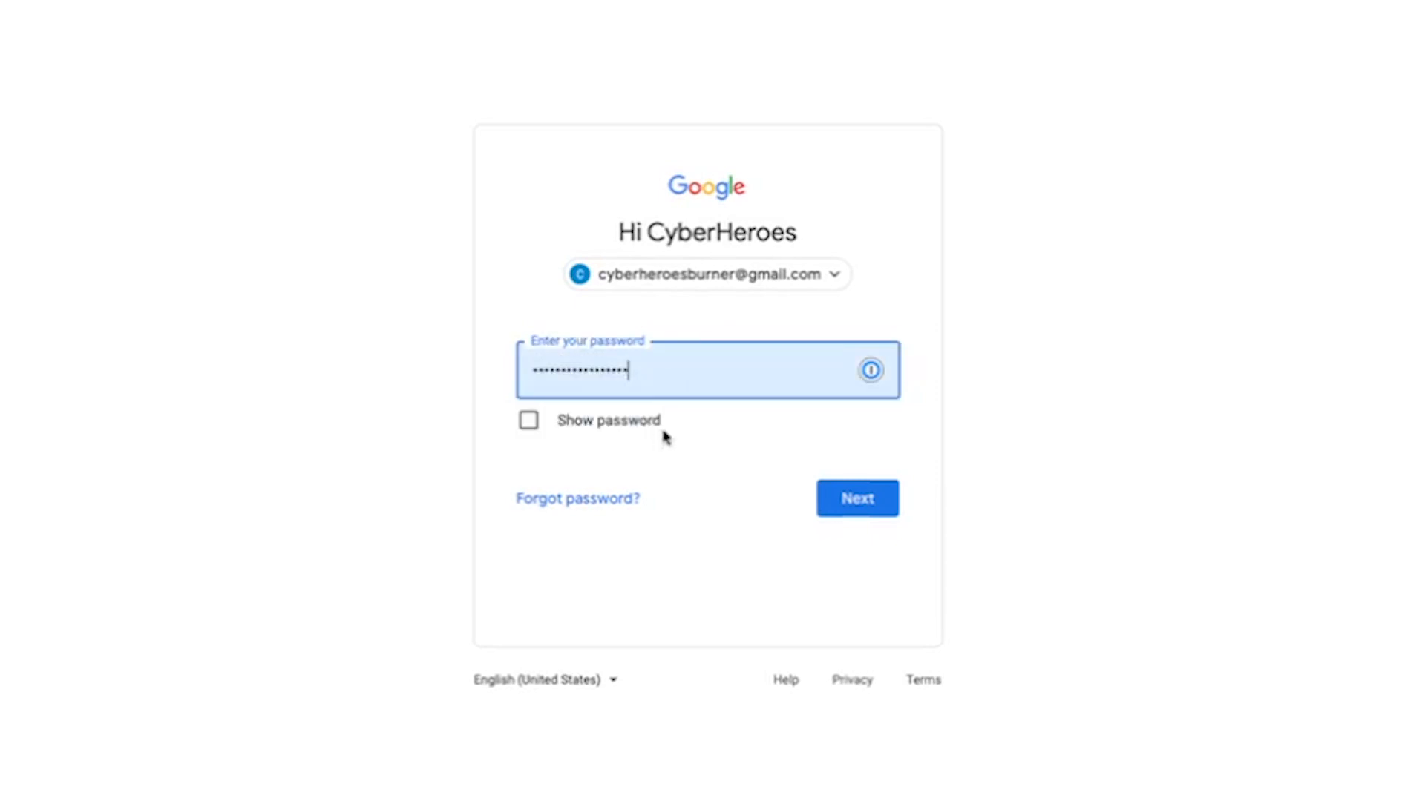
pyautogui.click(860, 500)
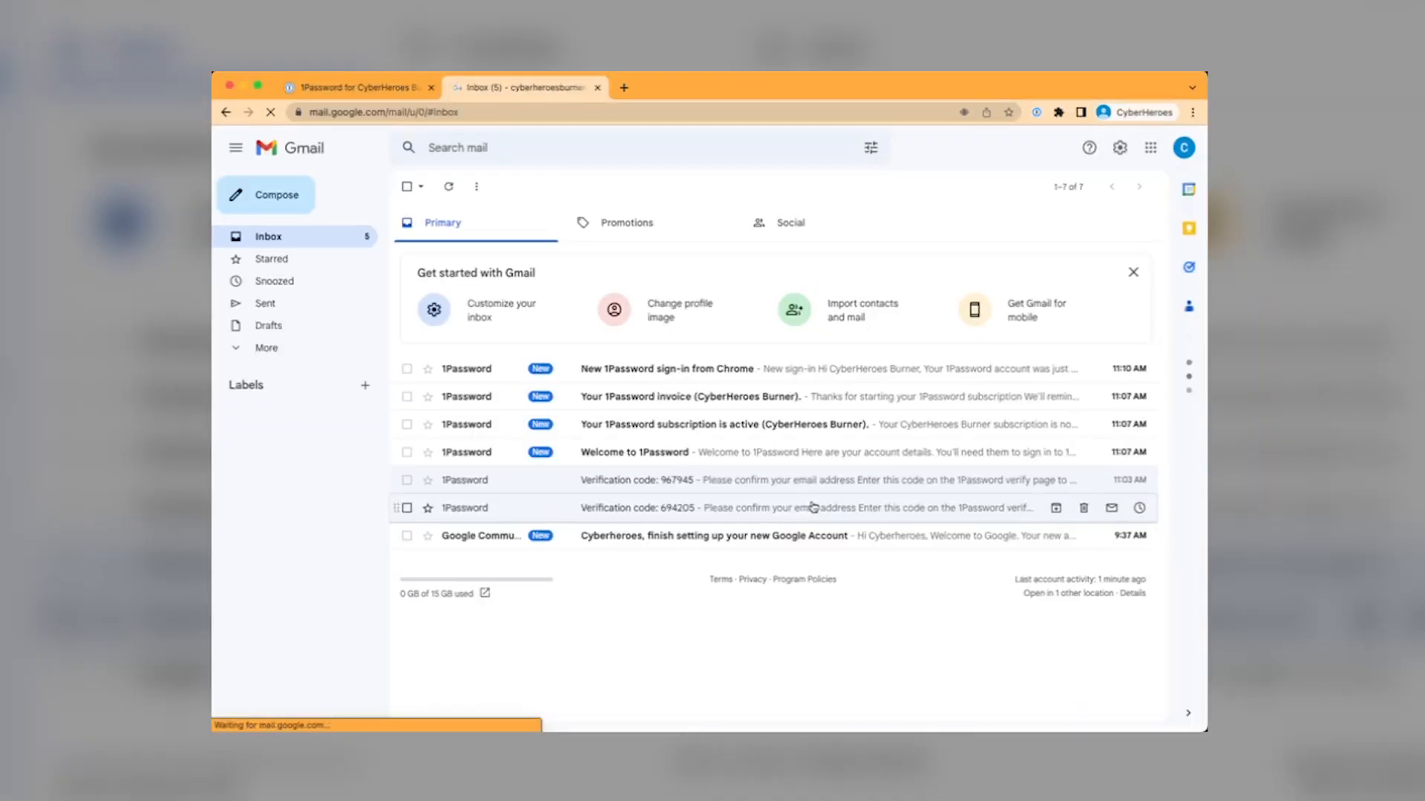
# Step: Sign back in to 1Password with the autofilled account password and reveal Burner Gmail's password
pyautogui.click(391, 89)
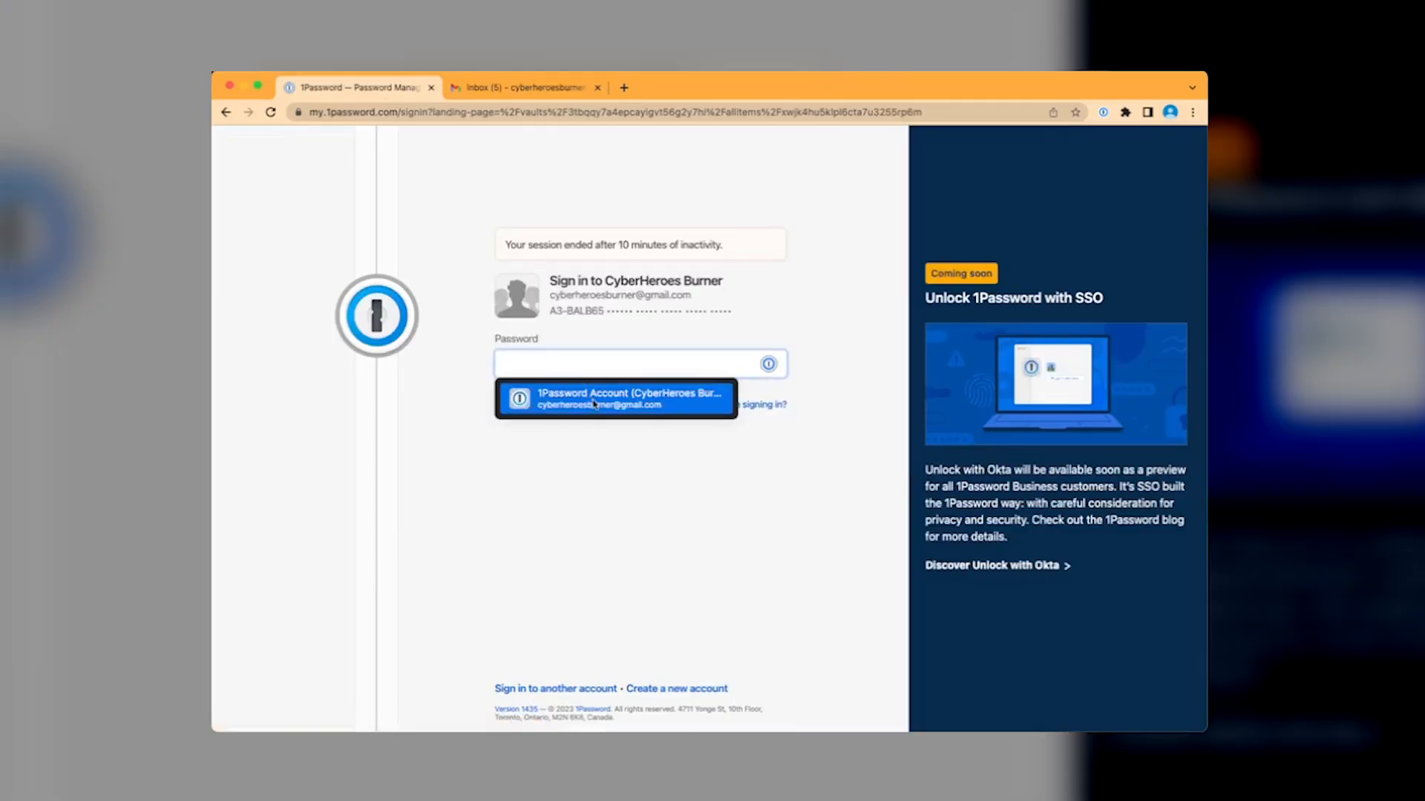
pyautogui.click(594, 405)
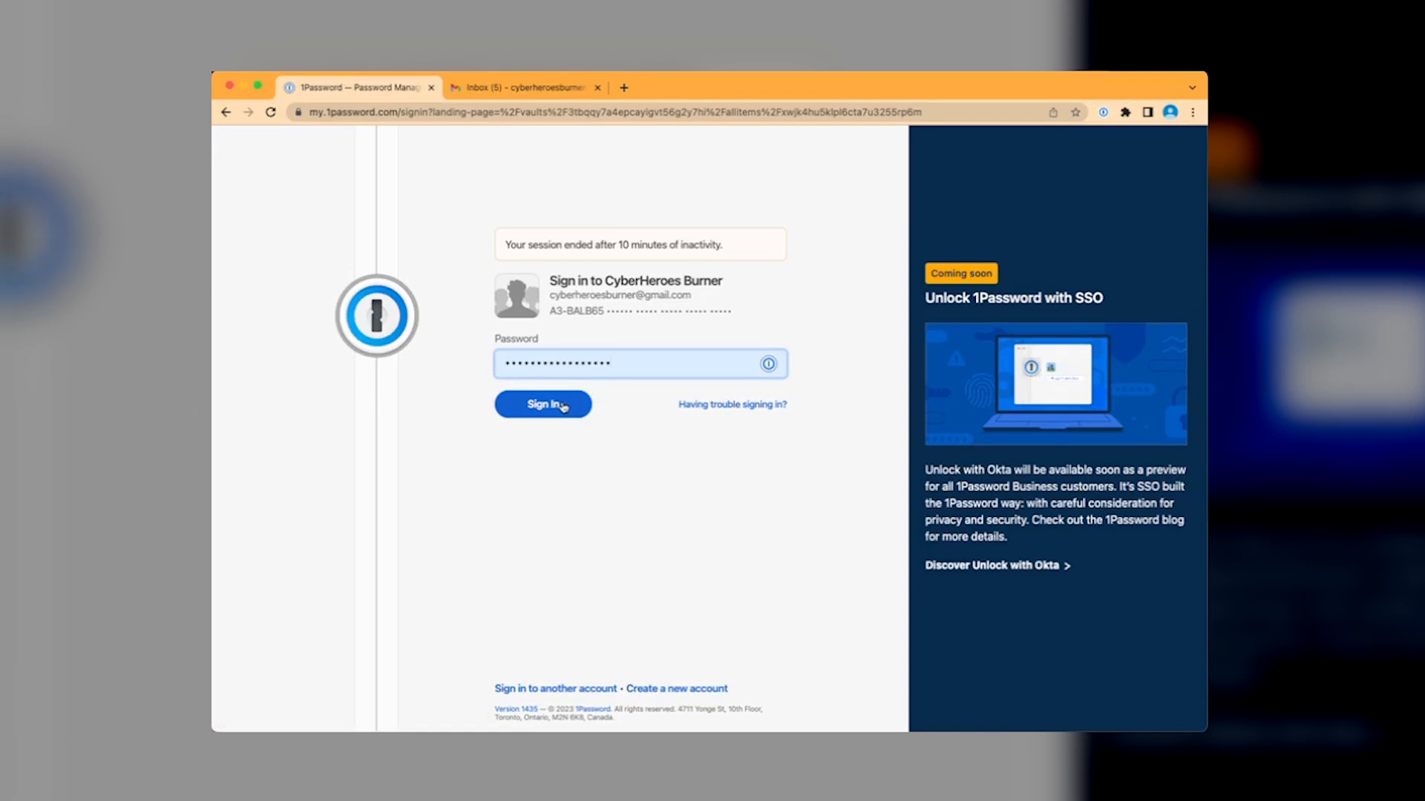
pyautogui.click(562, 406)
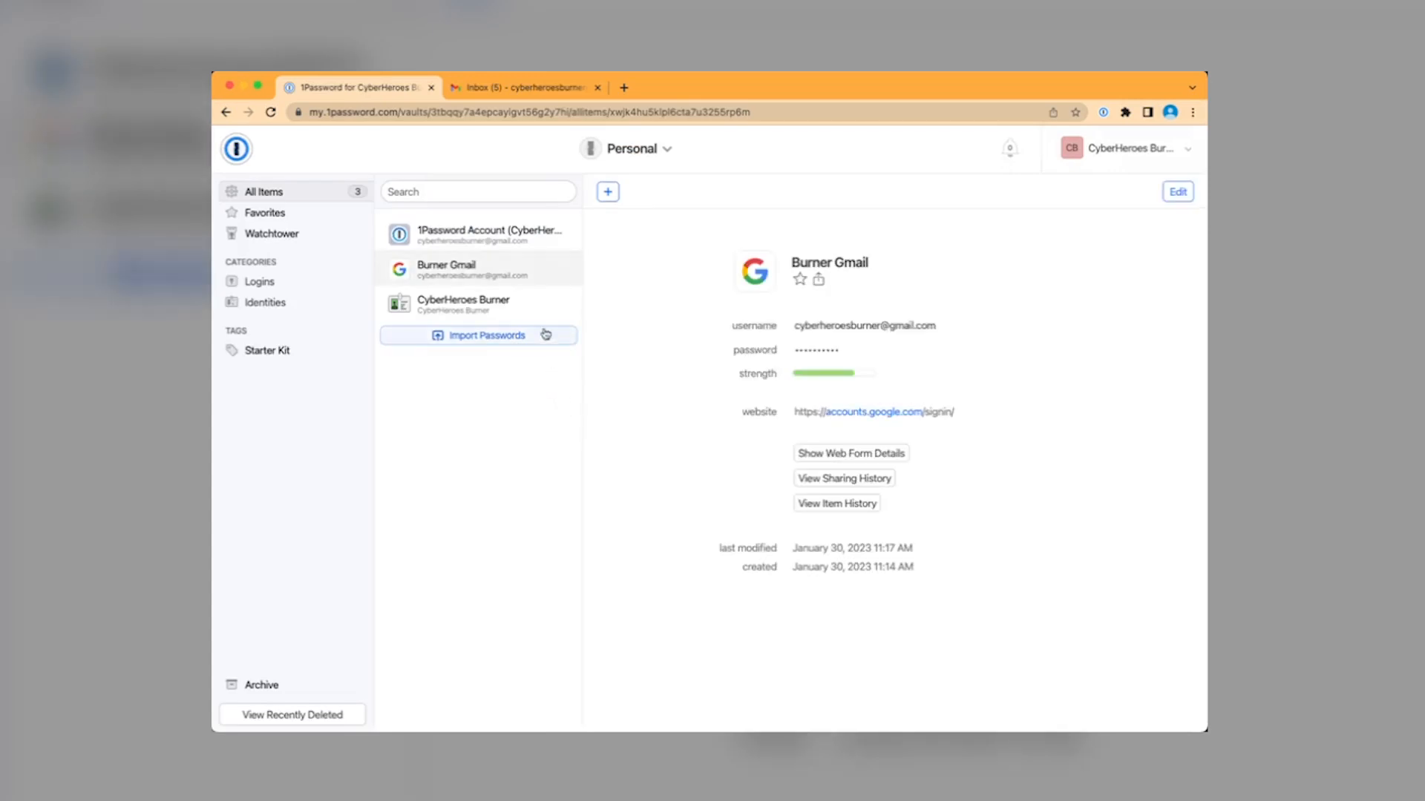
pyautogui.moveTo(856, 357)
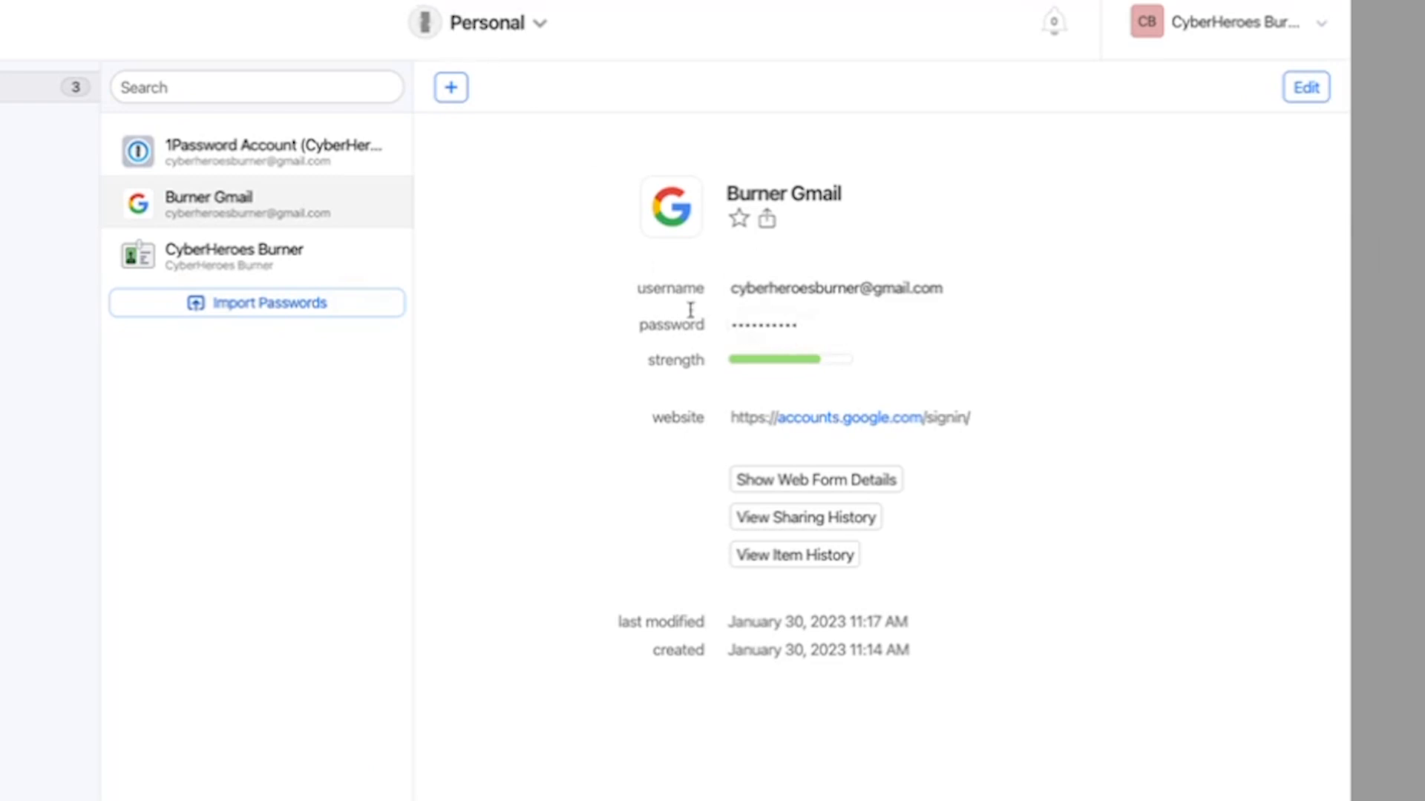
pyautogui.moveTo(843, 335)
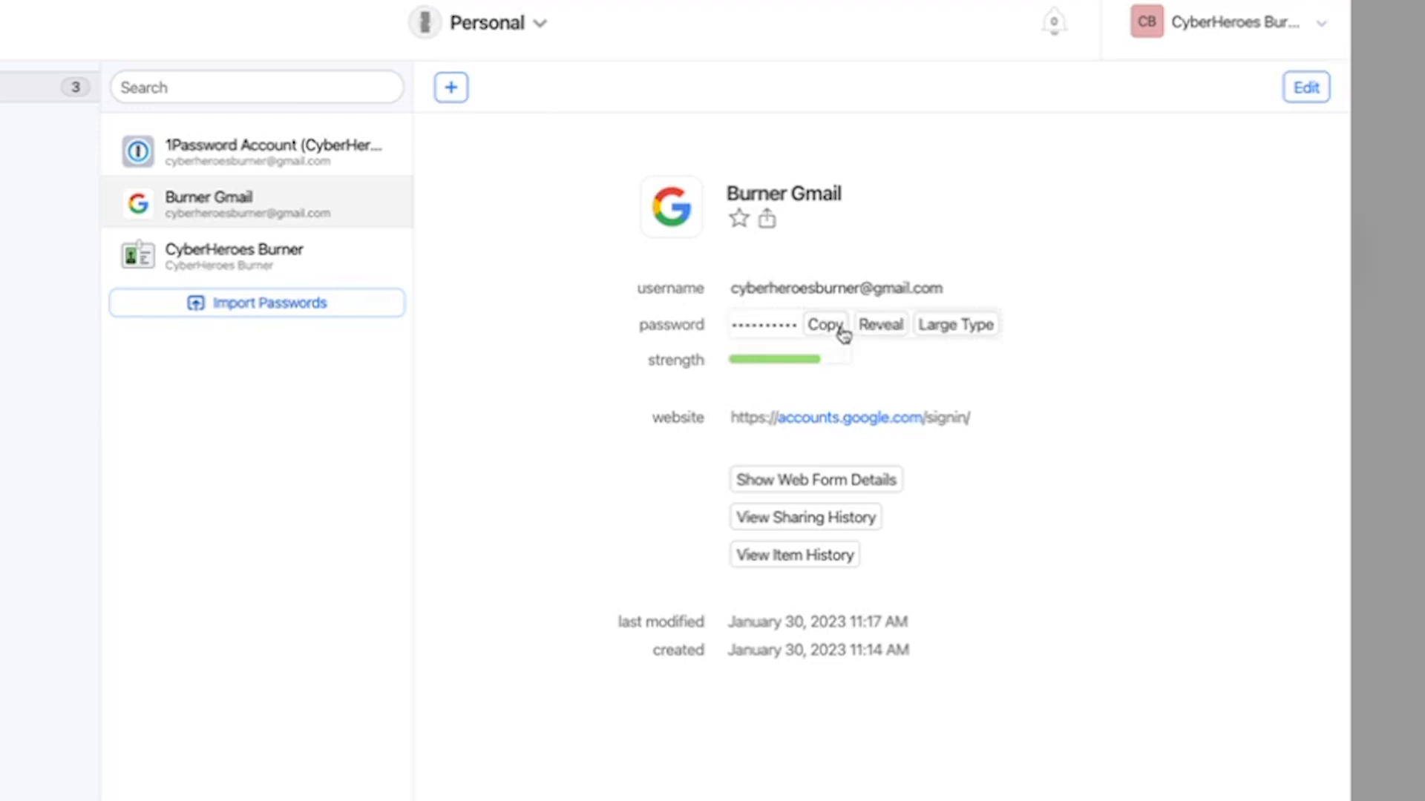
pyautogui.click(882, 326)
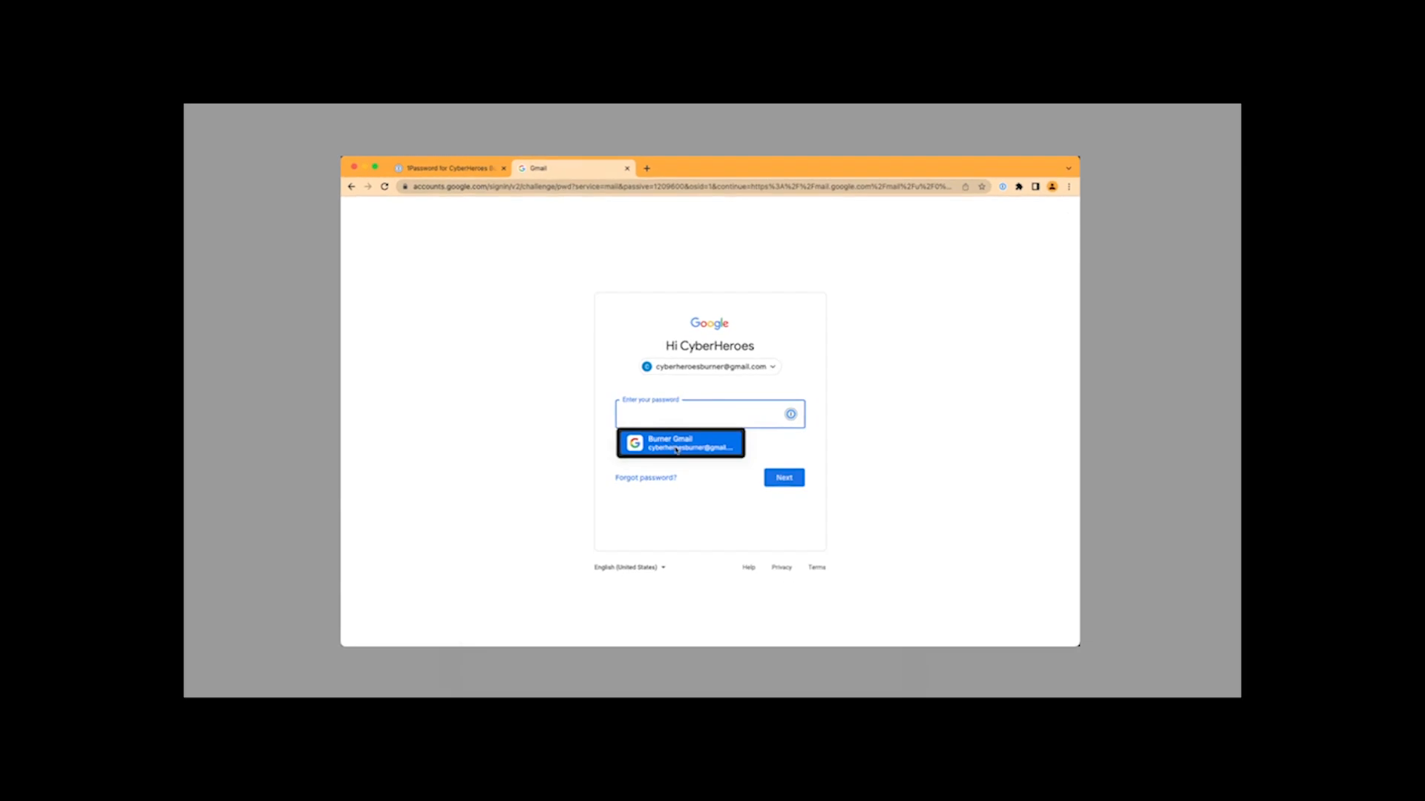
# Step: Sign in with the Burner Gmail autofill, then open the Password row under Personal info
pyautogui.click(675, 445)
pyautogui.click(788, 475)
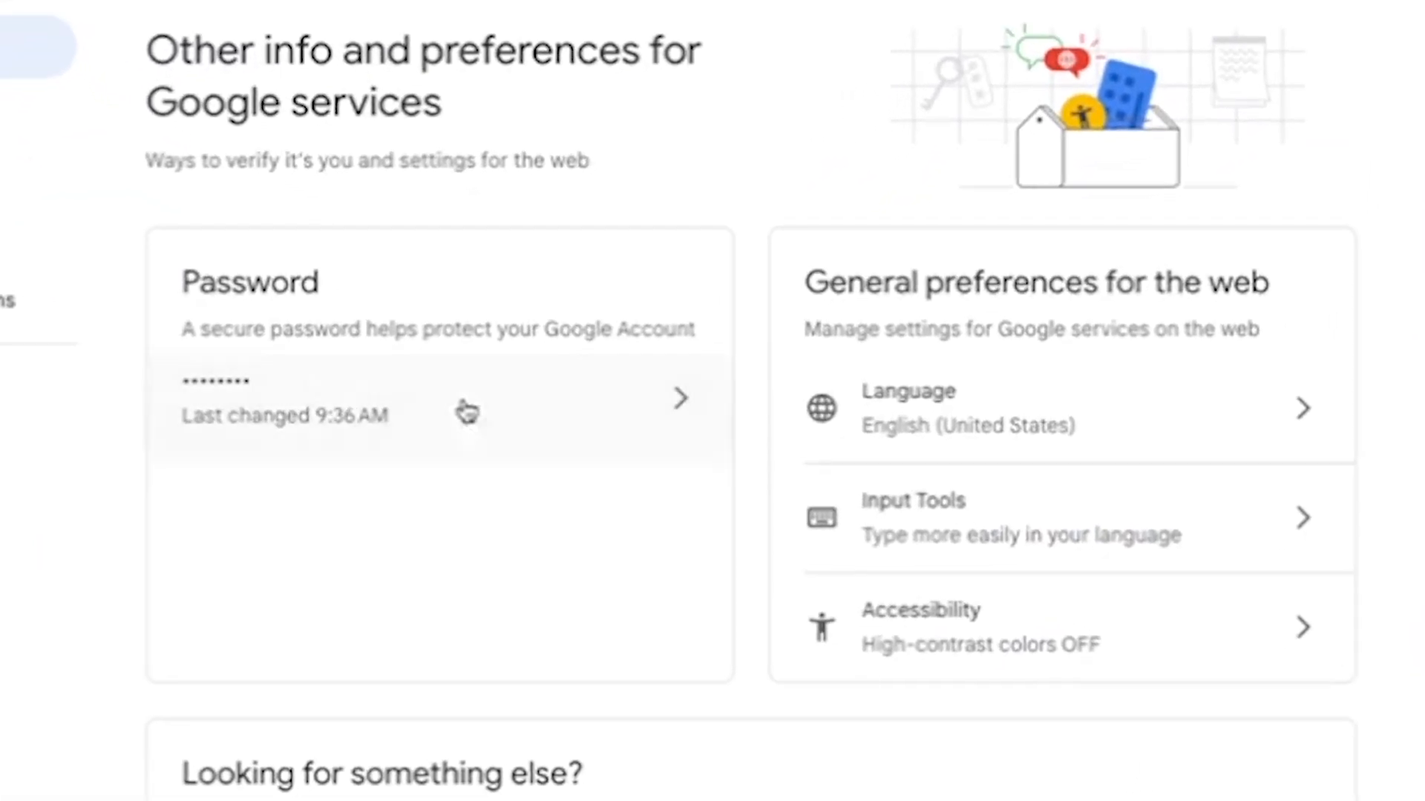
pyautogui.click(596, 412)
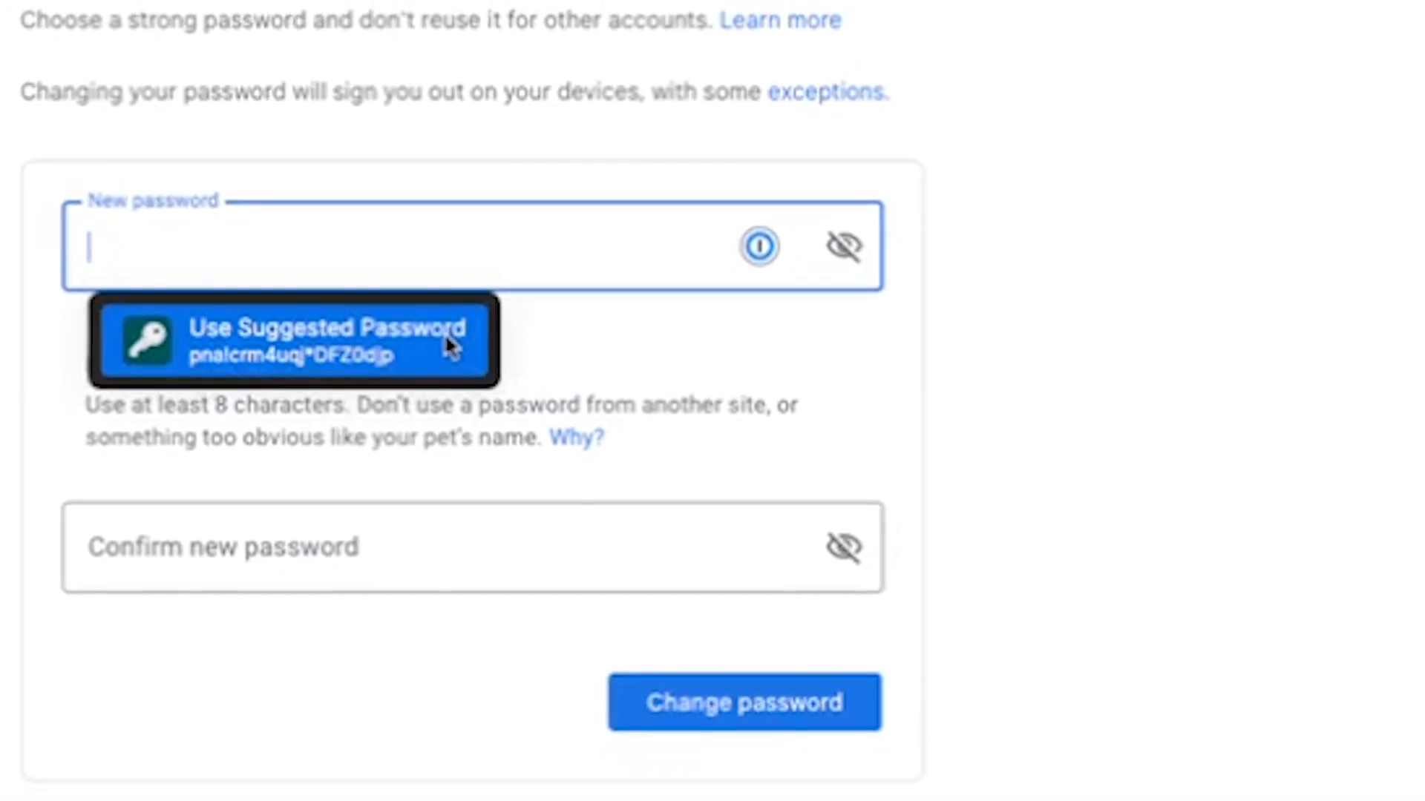
# Step: Use 1Password's suggested password, update the Burner Gmail login, and confirm Google's password change
pyautogui.click(454, 345)
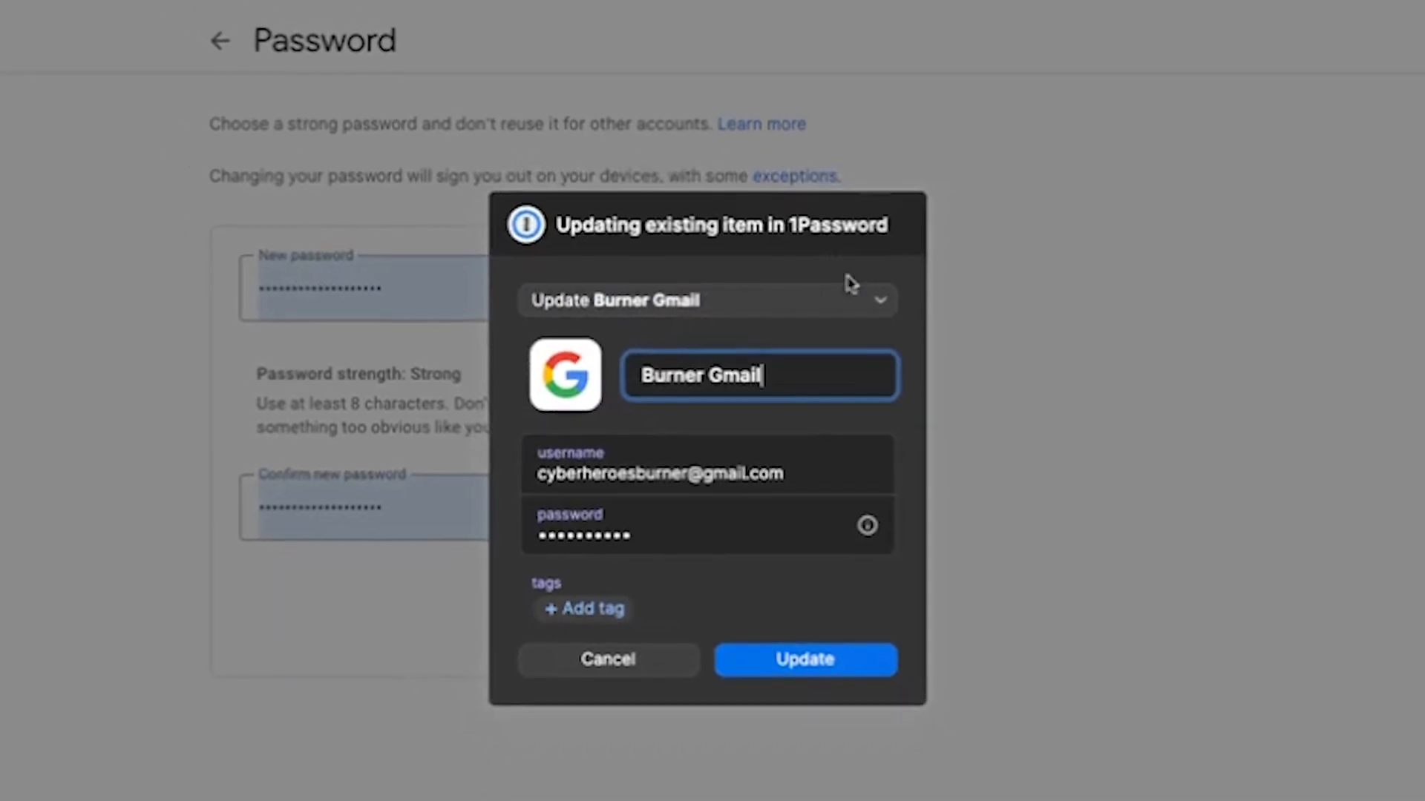
pyautogui.click(797, 649)
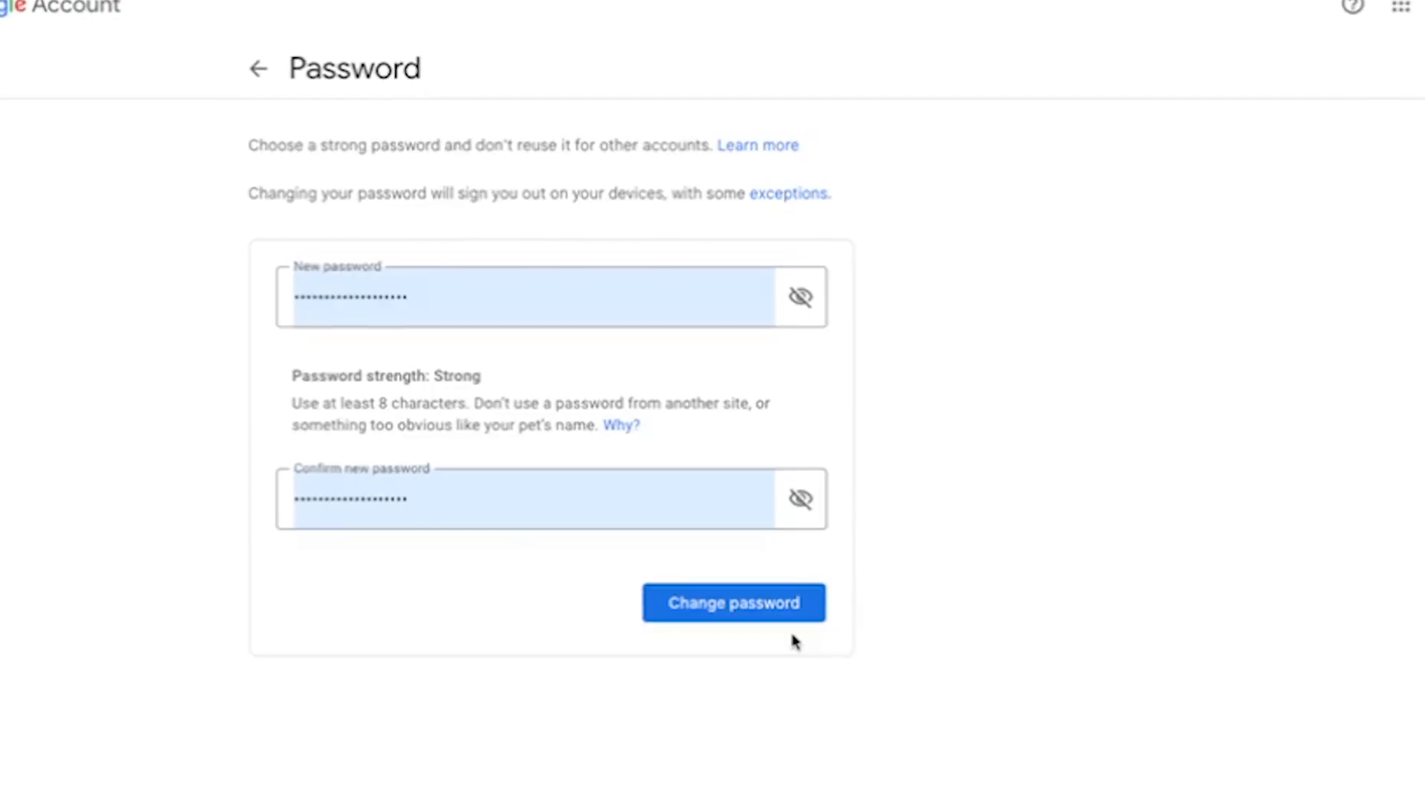
pyautogui.click(754, 594)
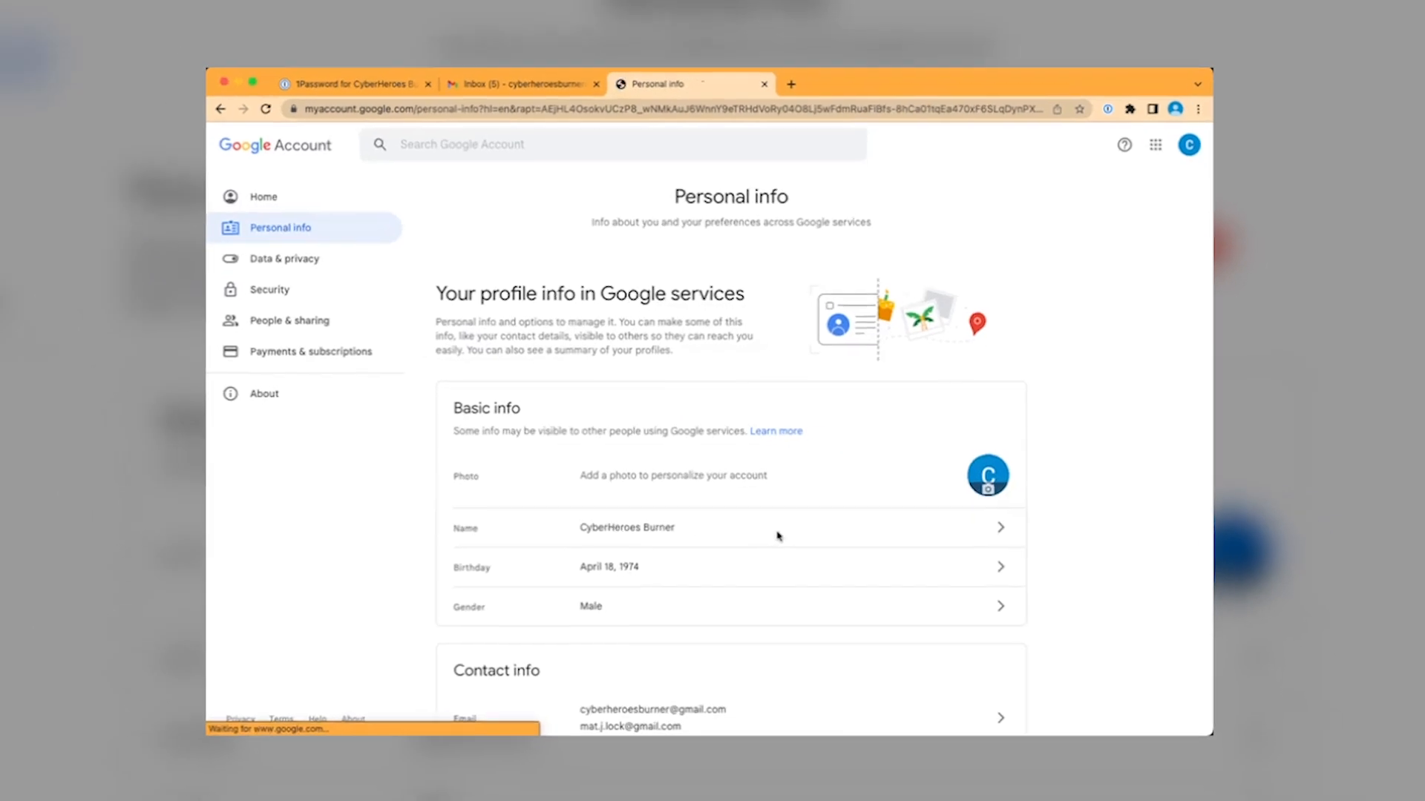
pyautogui.click(402, 95)
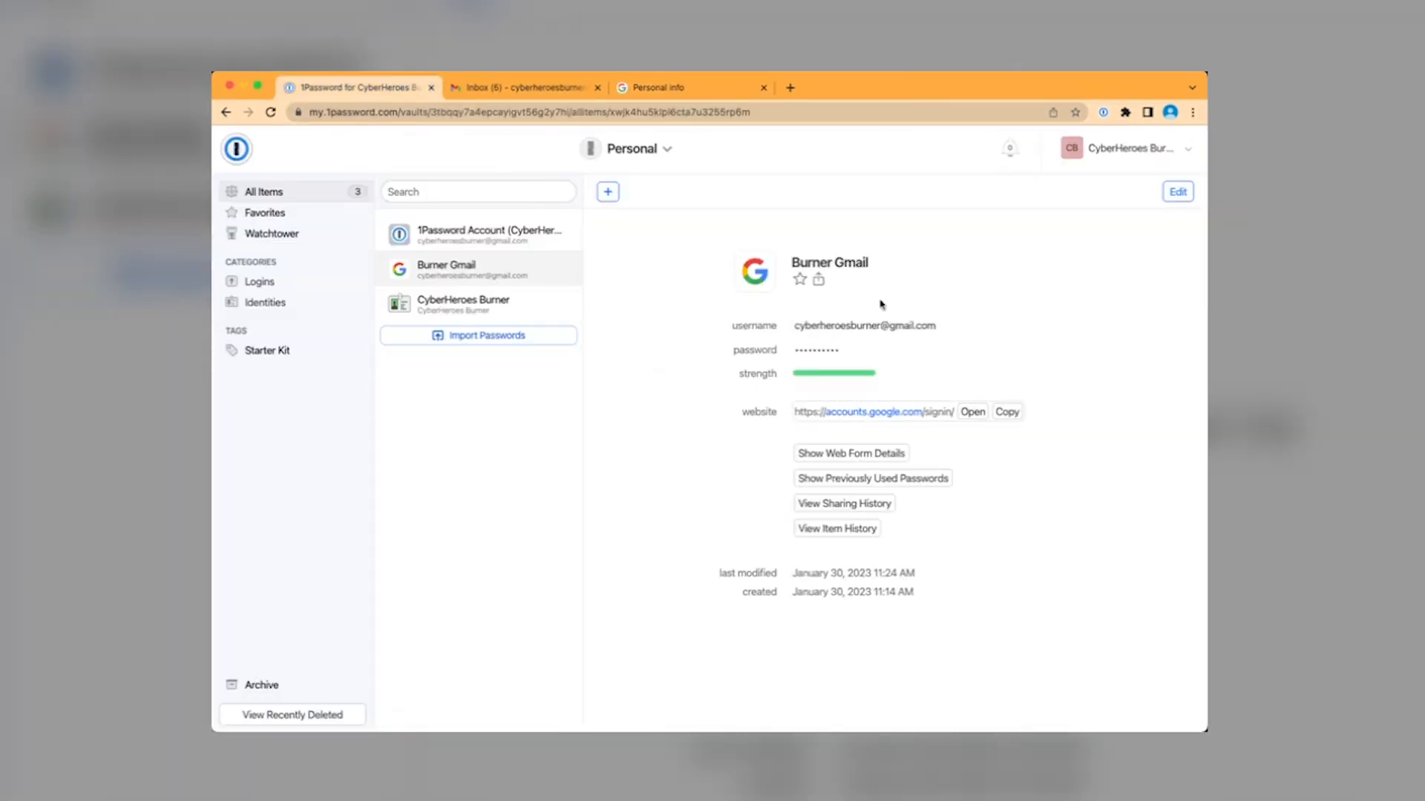